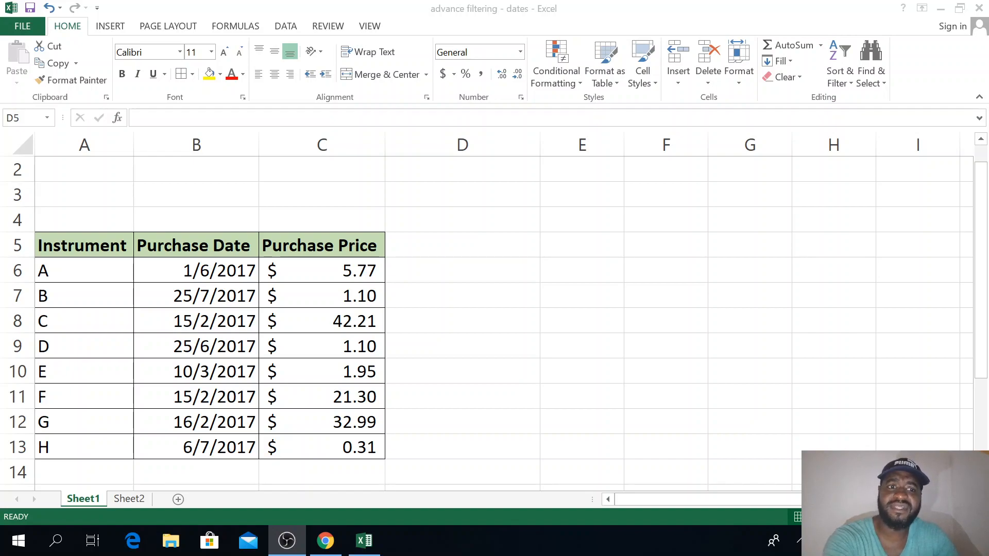
click(202, 264)
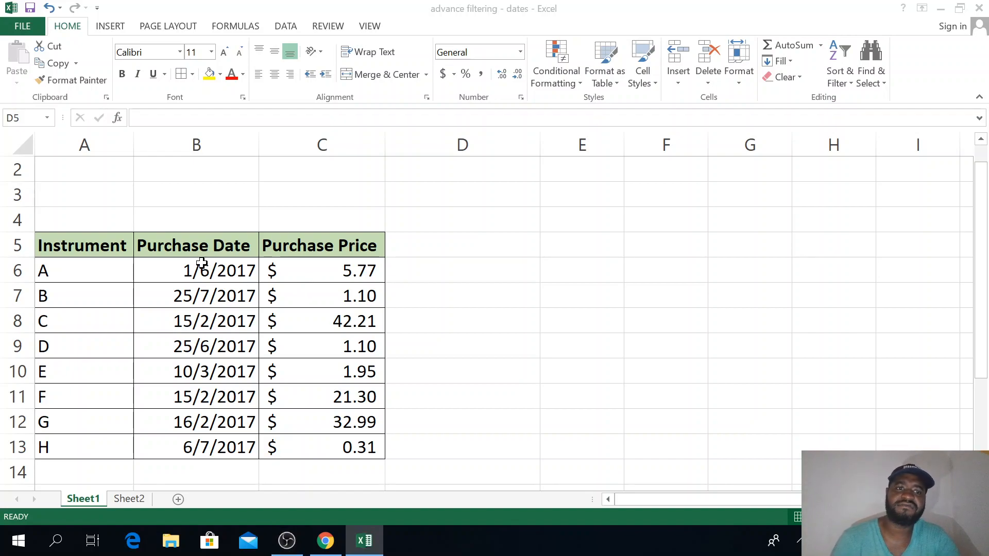
click(202, 265)
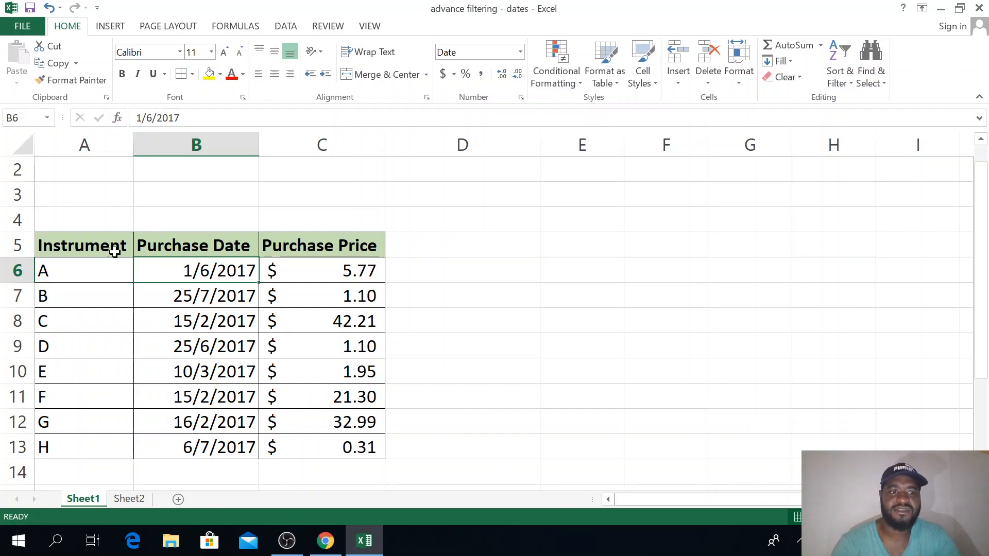
drag(110, 245, 309, 434)
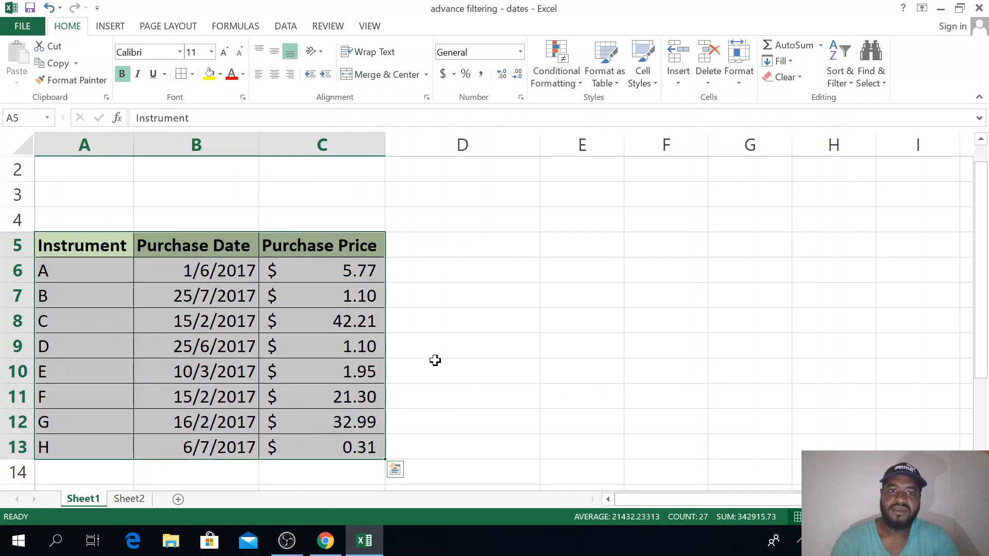
click(453, 281)
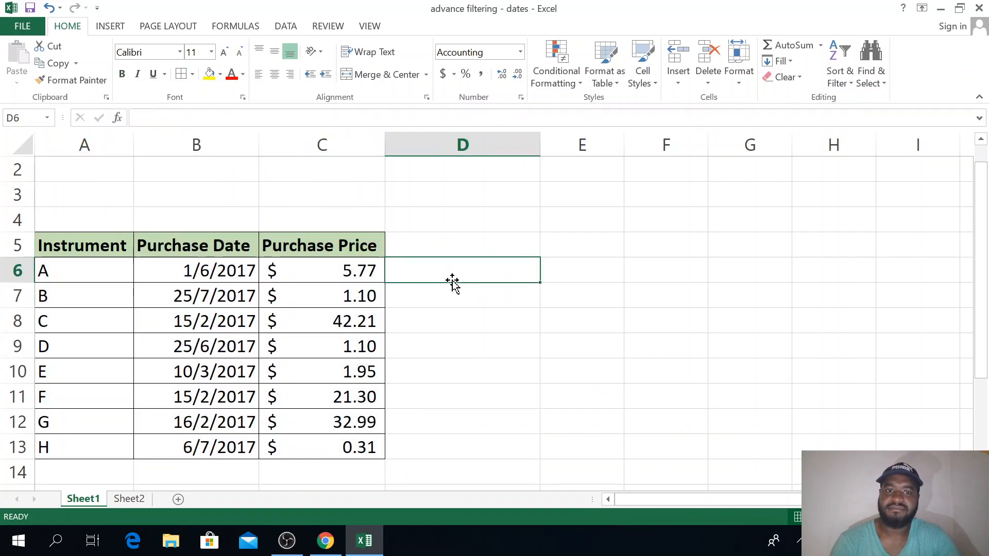
click(502, 300)
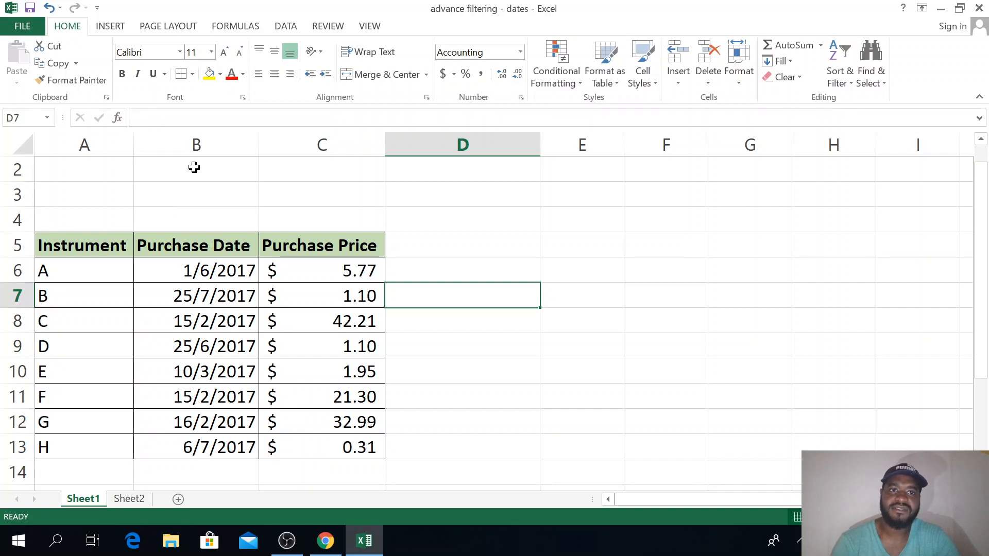
click(285, 26)
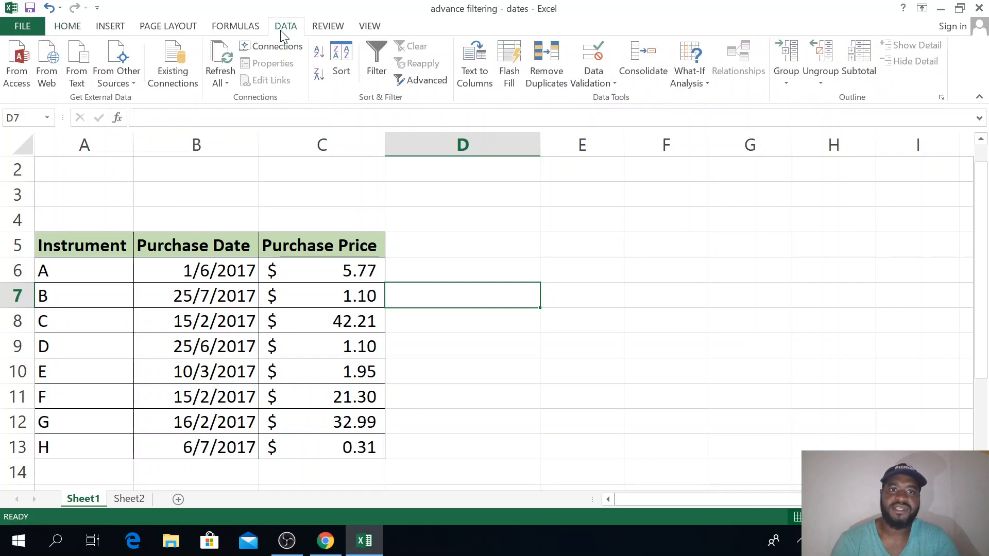
click(418, 83)
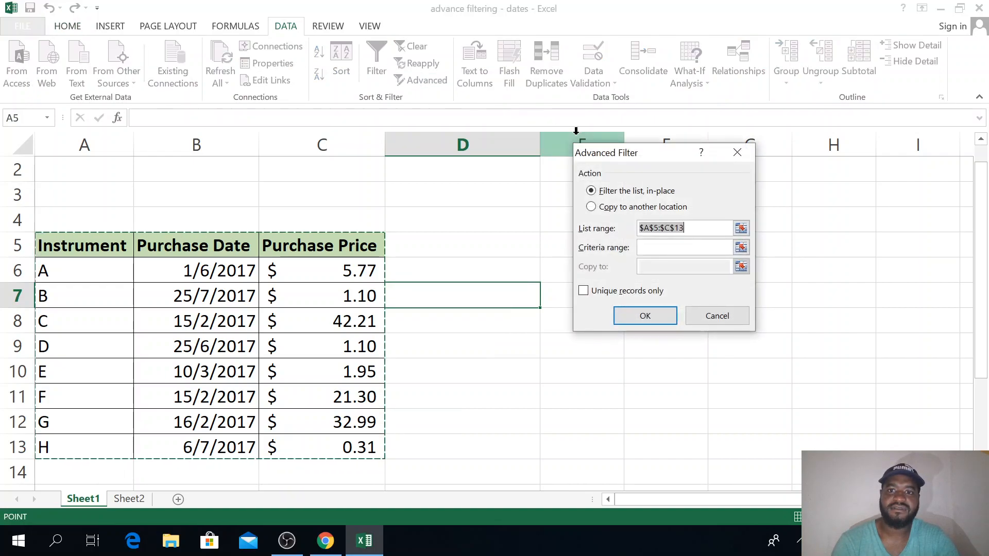
drag(629, 161, 463, 156)
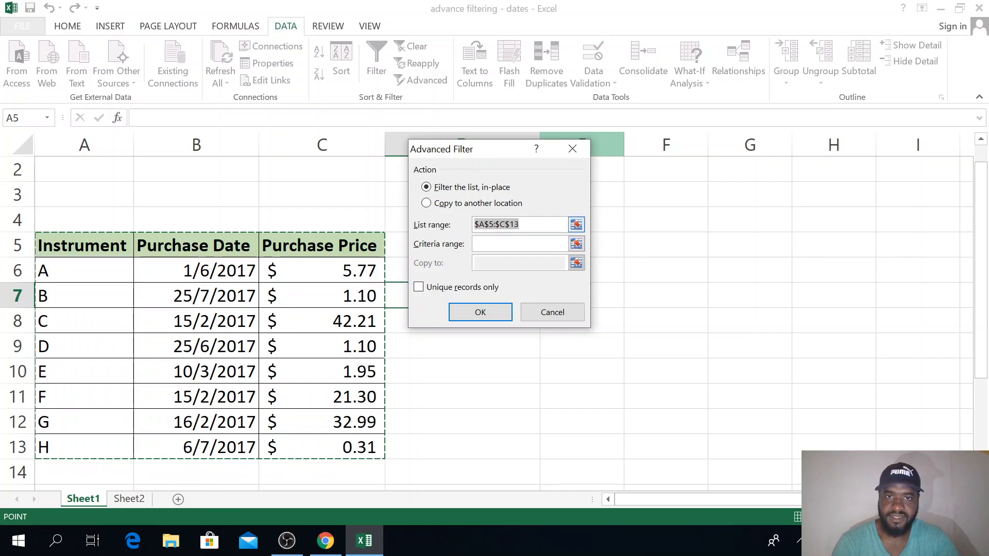
click(505, 225)
drag(519, 225, 475, 225)
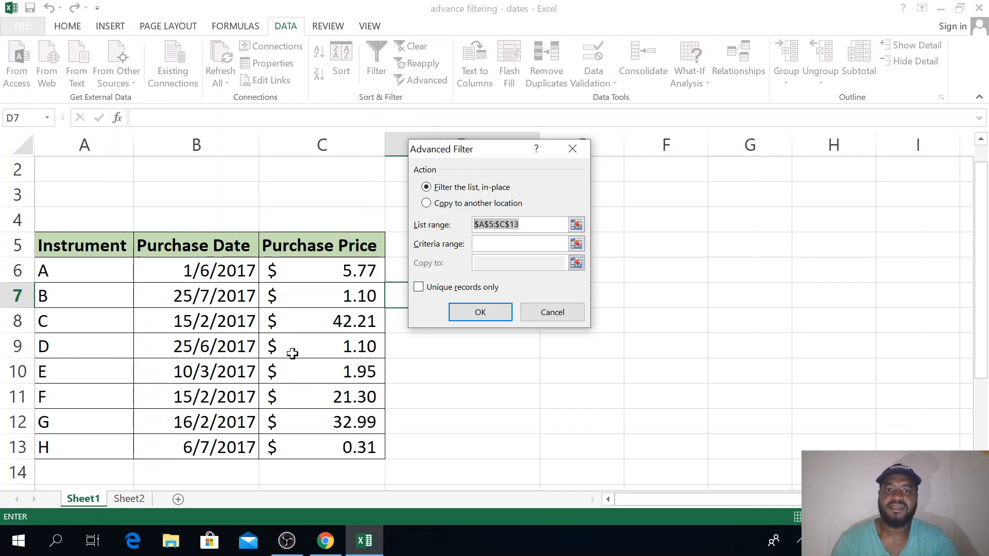
click(520, 244)
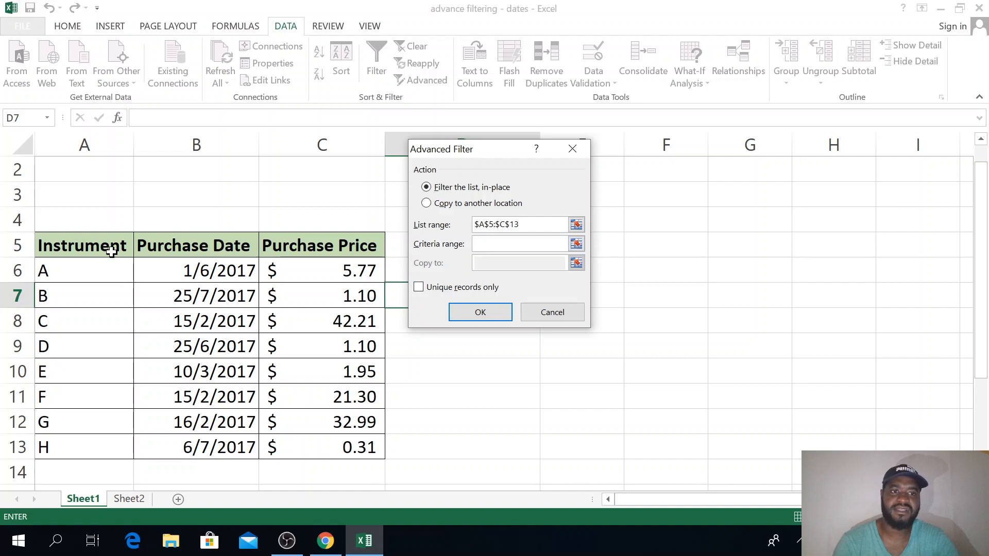
click(521, 225)
drag(85, 247, 276, 441)
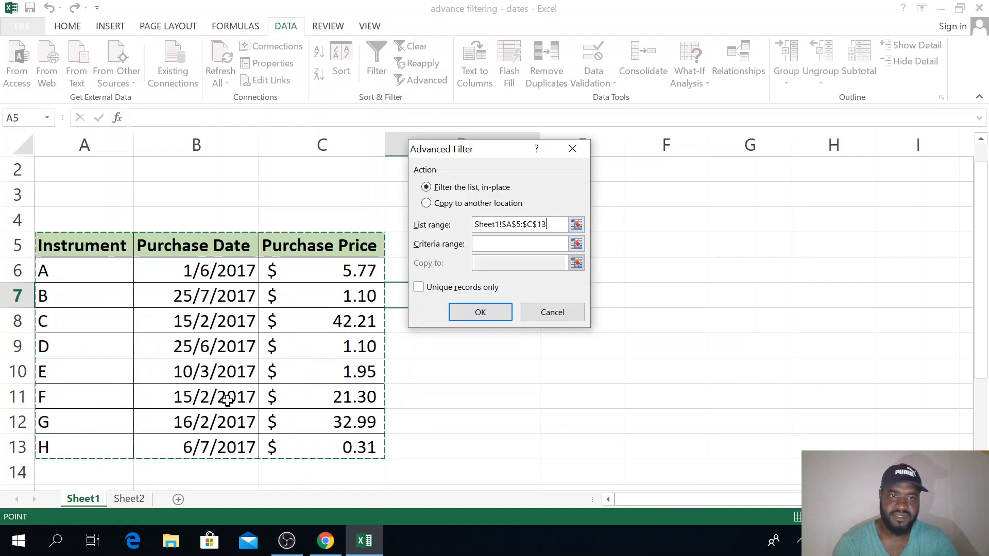
click(545, 317)
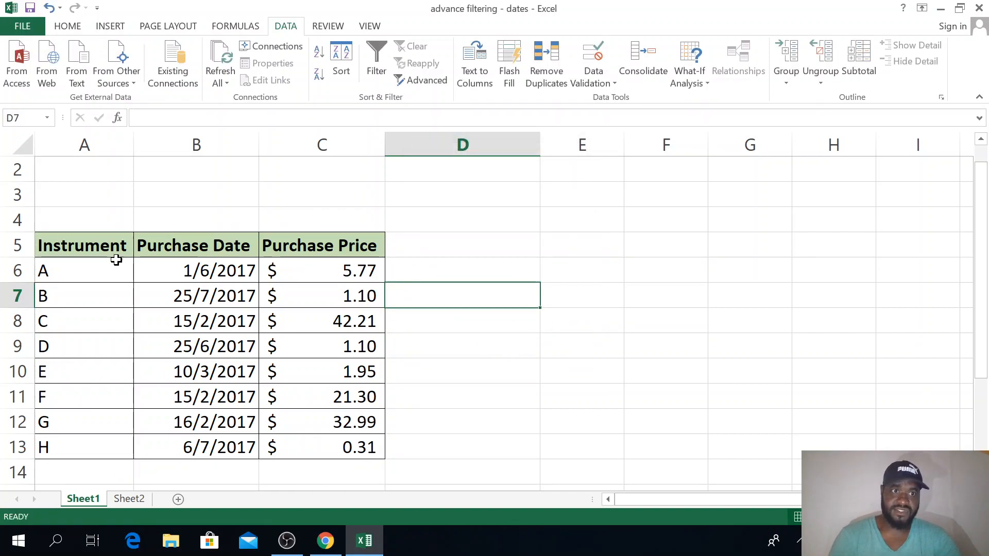
drag(84, 245, 279, 436)
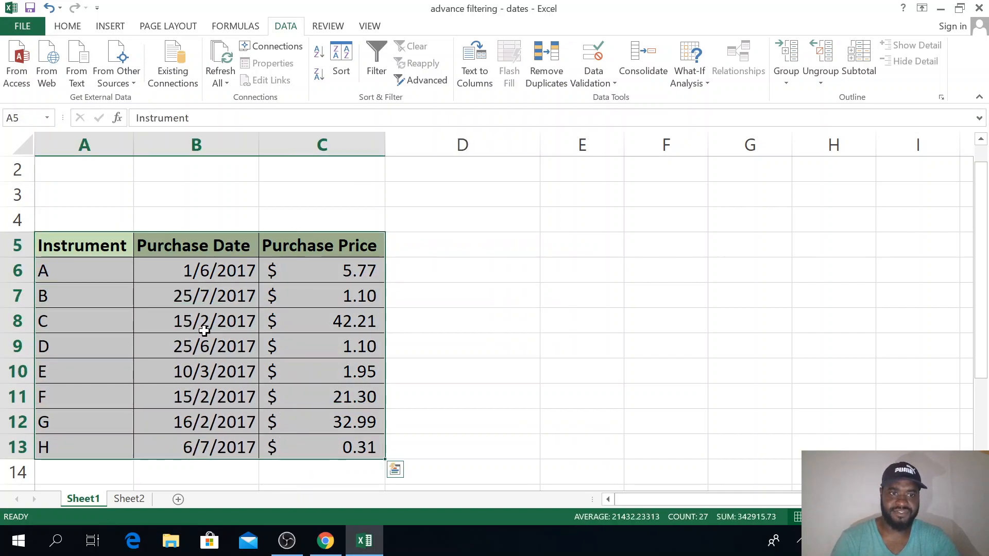
click(195, 279)
click(321, 274)
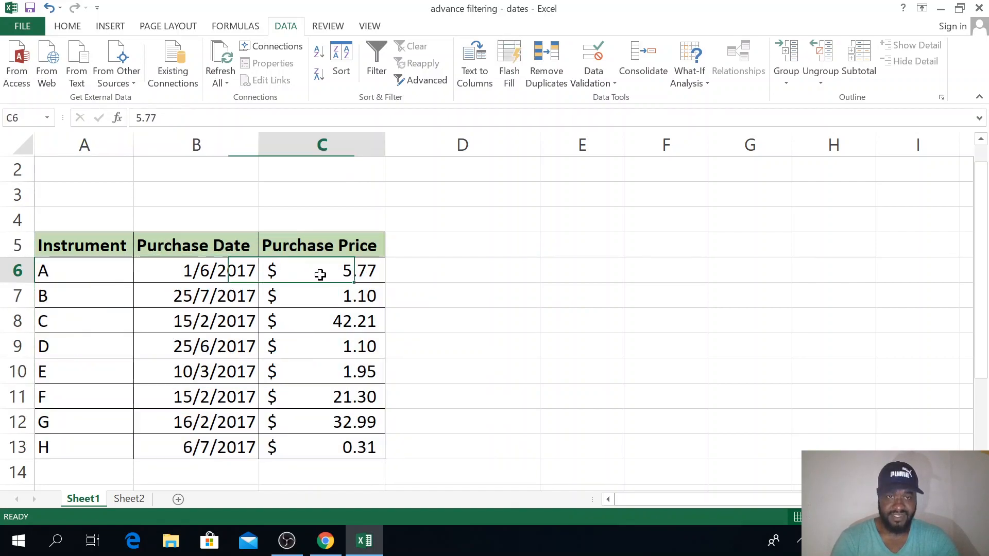
drag(228, 268, 221, 447)
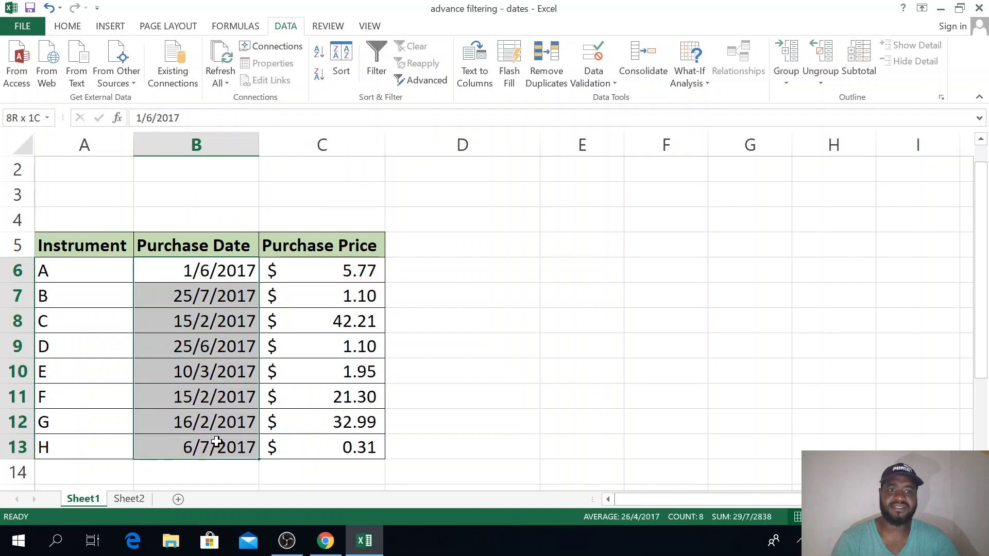
click(222, 270)
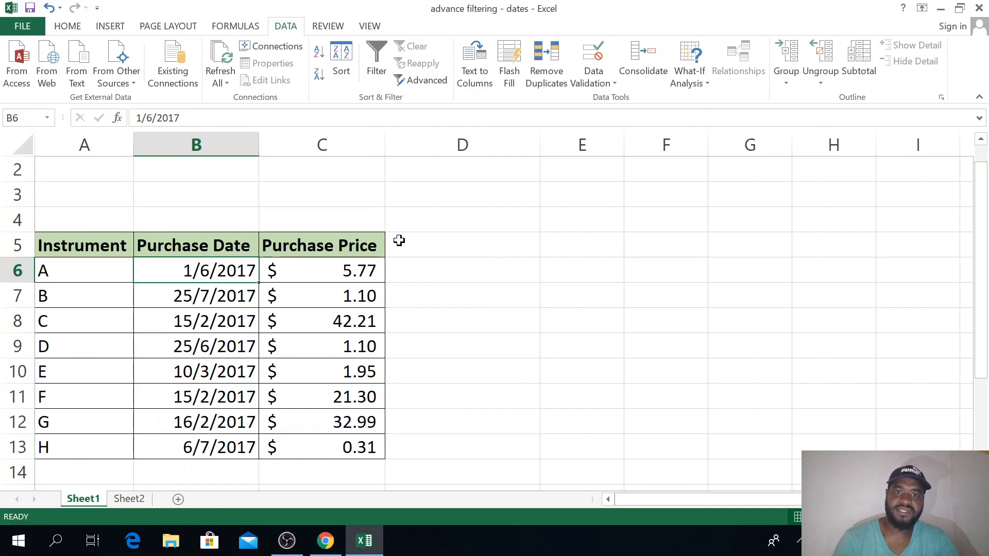
Copy the Purchase Date header from B5 to E5 and autofit column E to its text.
click(246, 246)
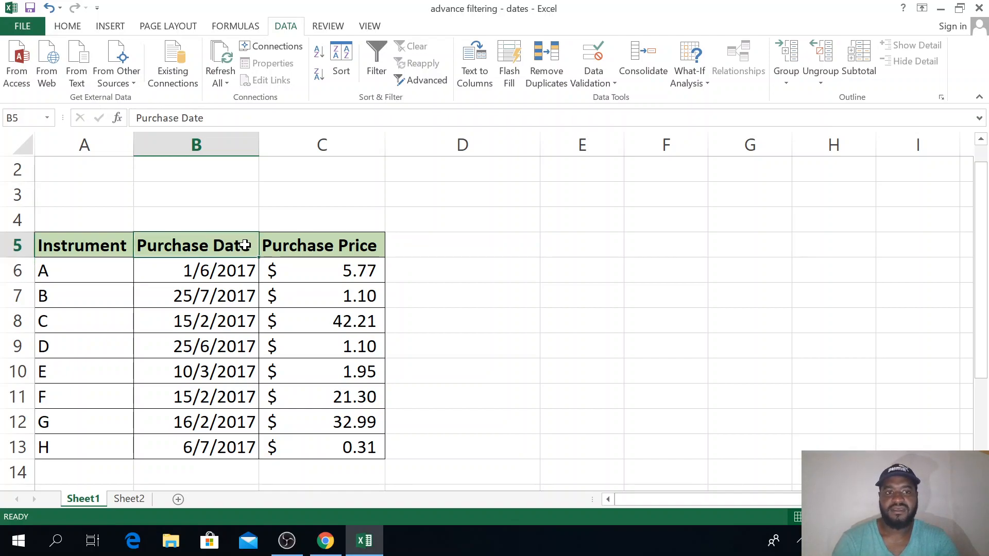
key(ctrl+c)
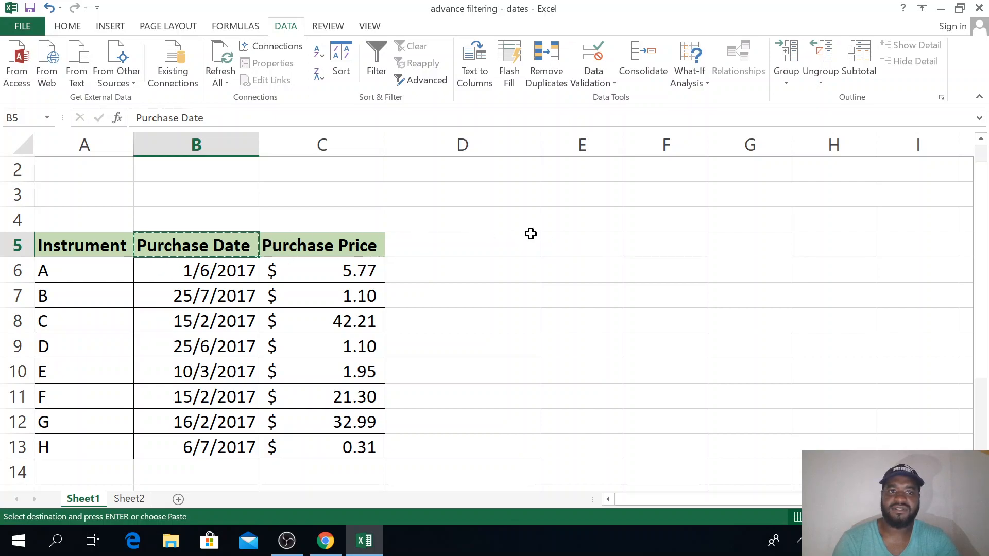
click(569, 245)
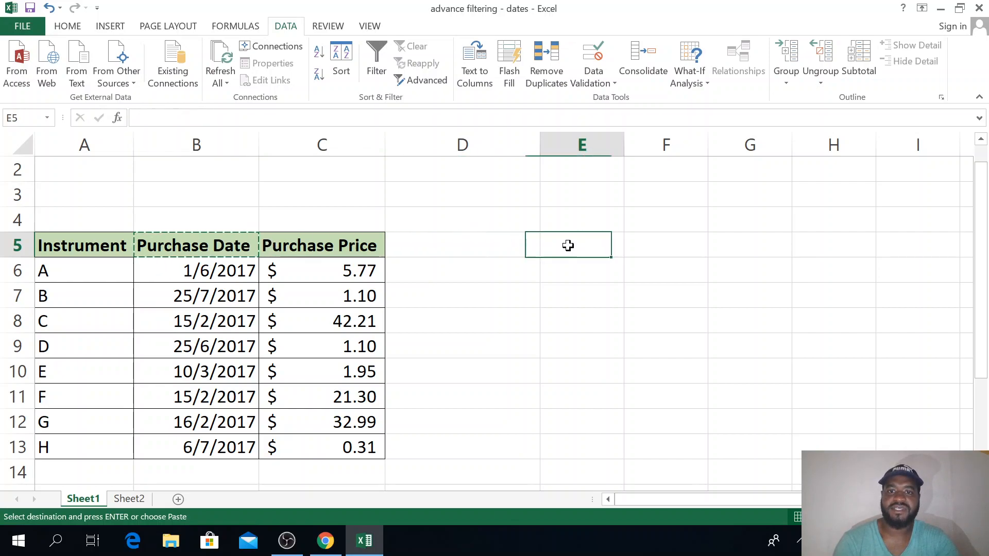
key(ctrl+v)
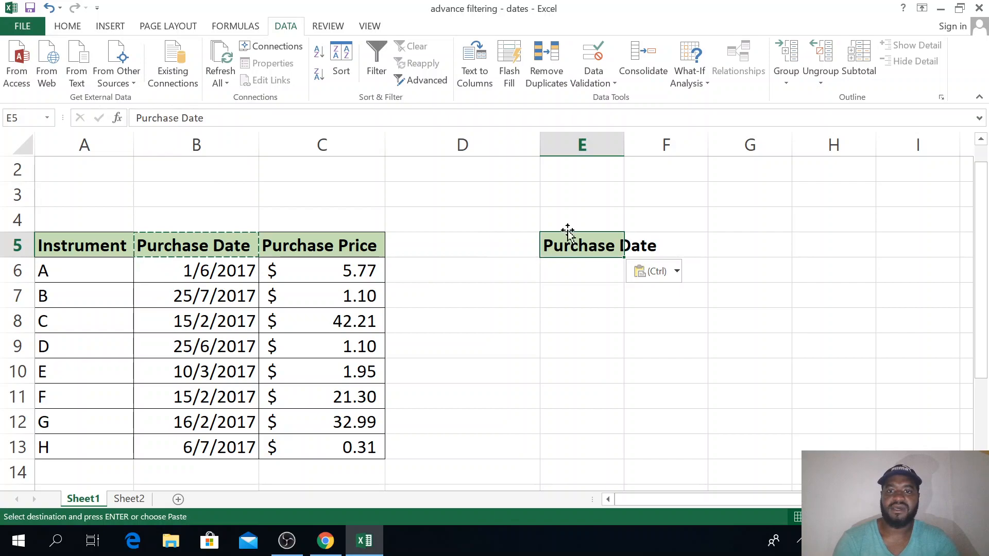
drag(621, 140, 621, 140)
double_click(621, 140)
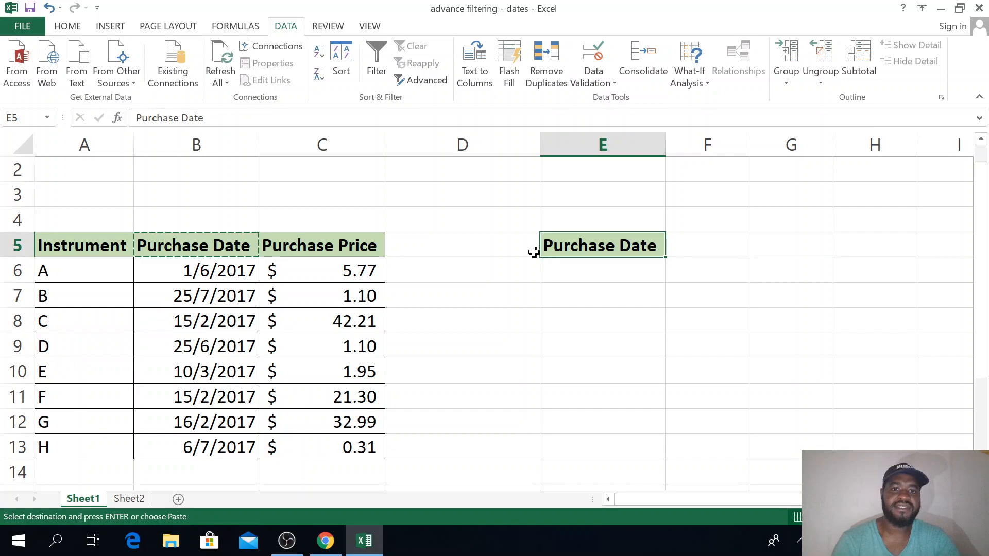
Enter the lower date criterion >=1/1/2017 in cell E6, under the copied Purchase Date header.
click(555, 264)
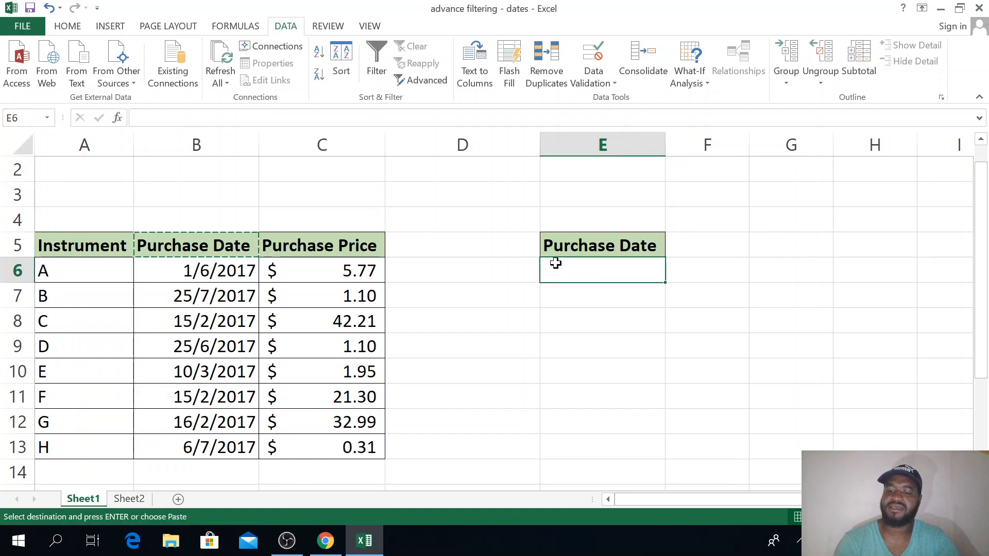
text(>=)
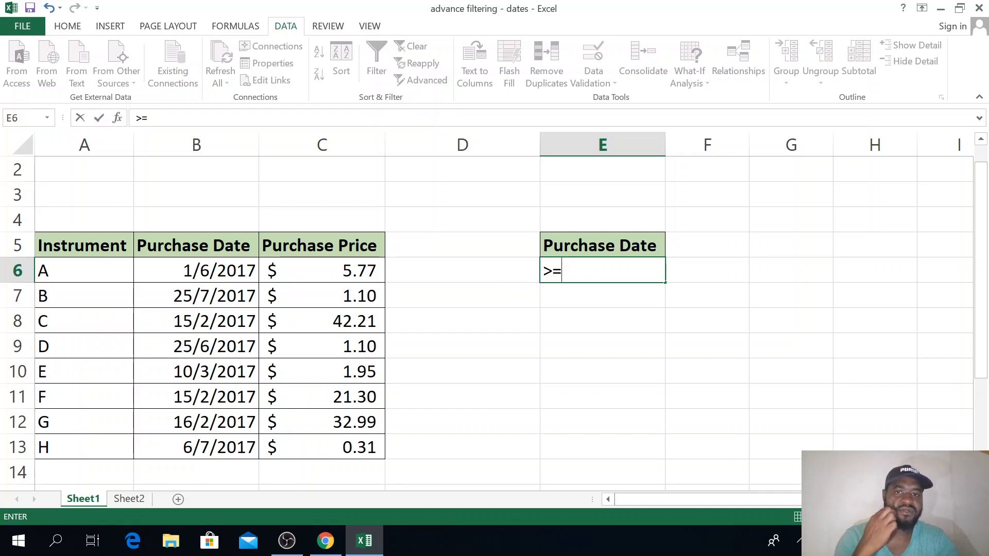
text(1/12)
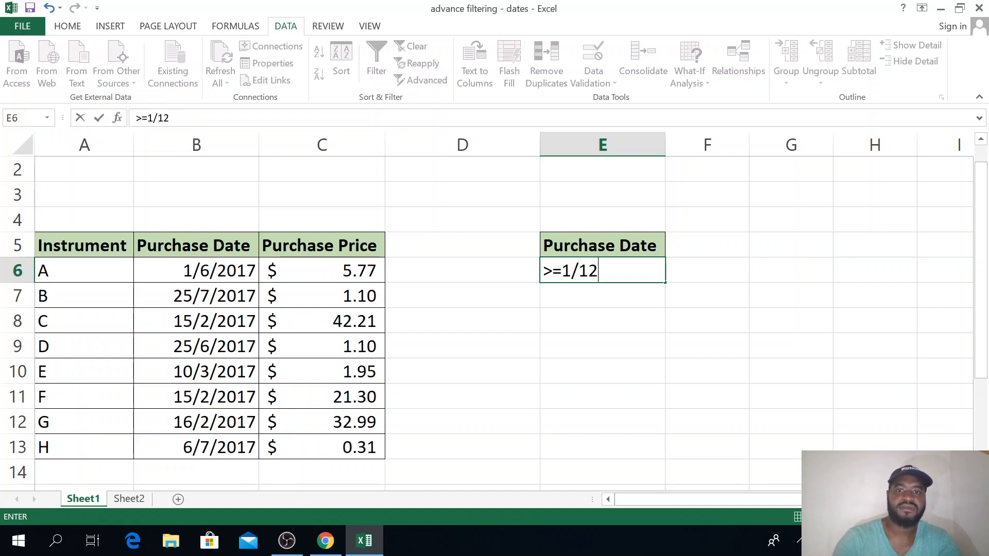
key(BackSpace)
key(BackSpace)
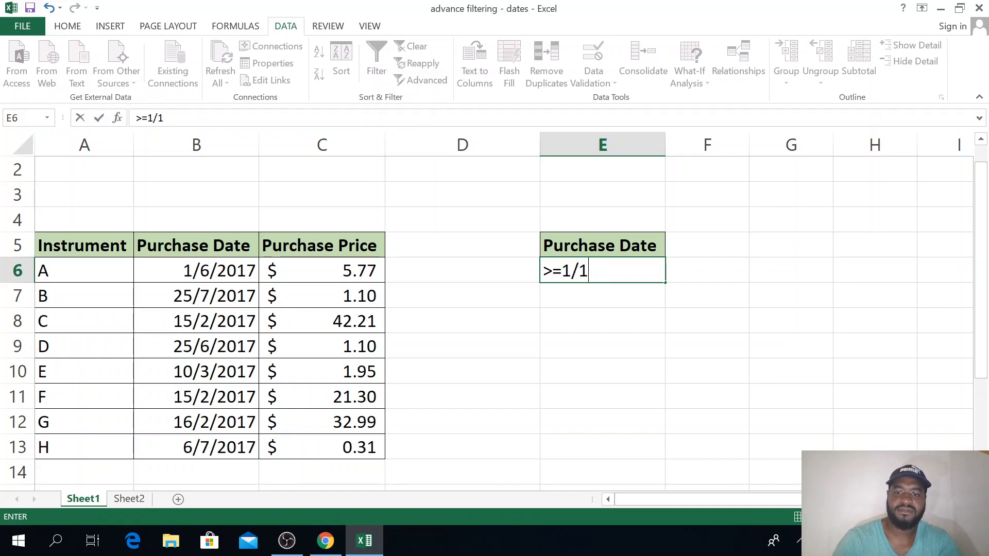
text(/2017)
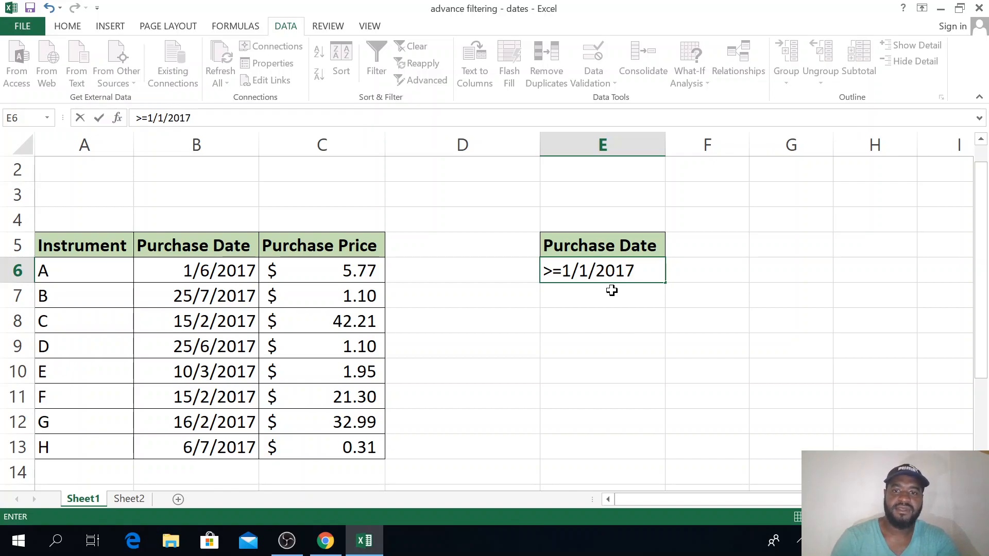
key(Return)
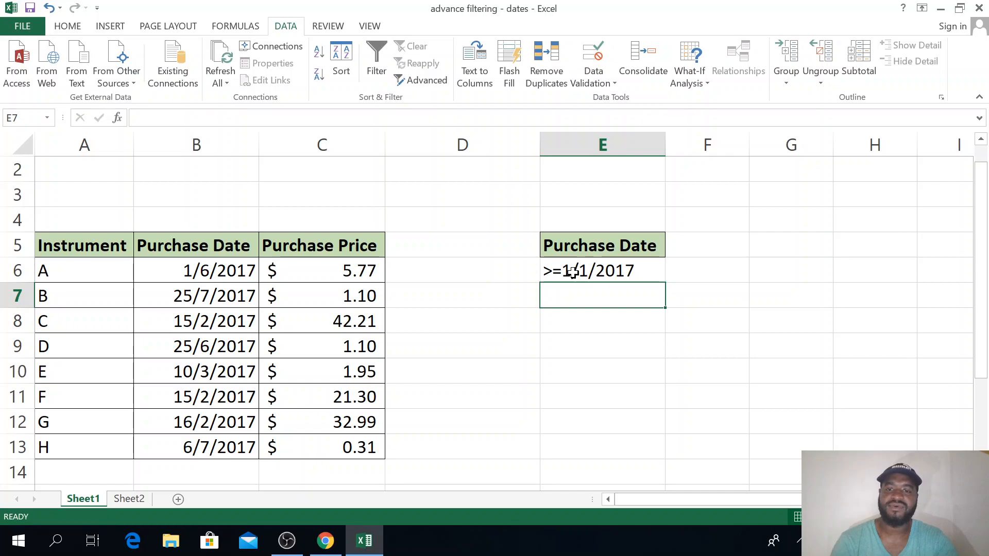
Copy the Purchase Date header from E5 into F5 for a second date criterion.
click(580, 246)
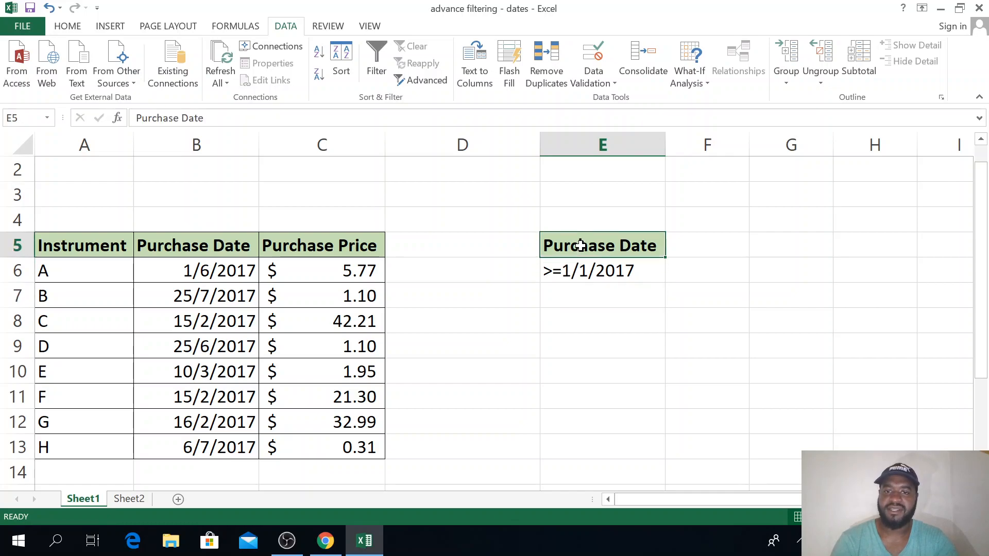
key(ctrl+c)
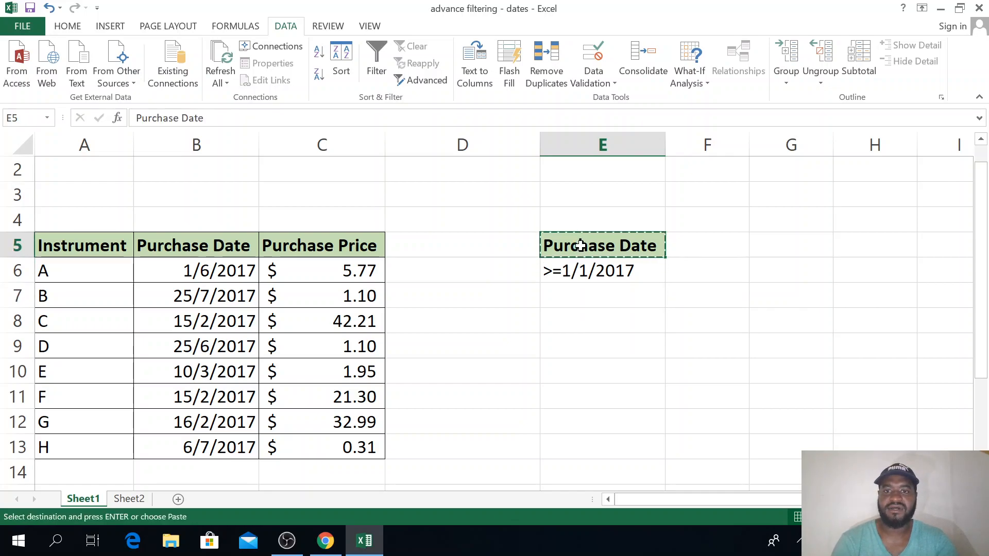
click(724, 248)
key(ctrl+v)
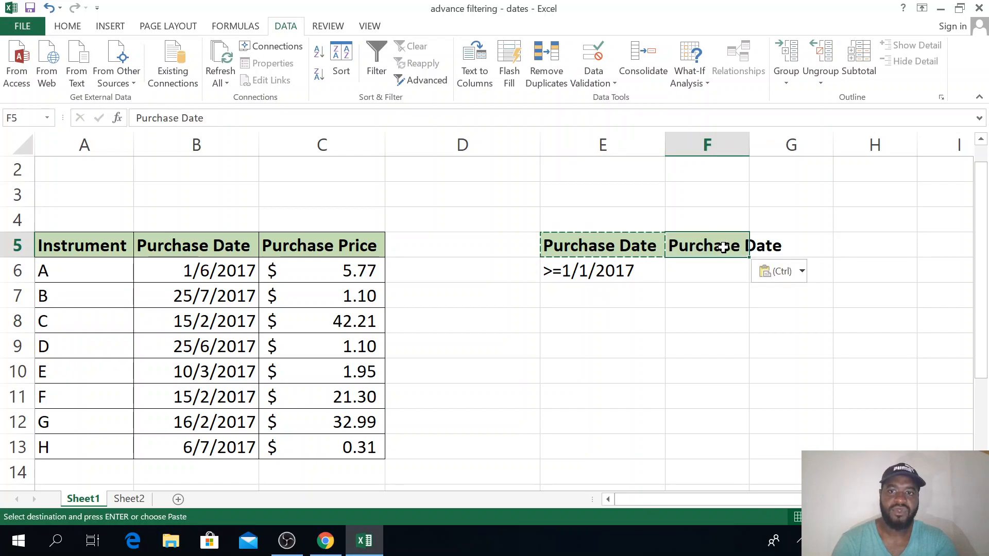
Enter the upper date criterion <=31/3/2017 in cell F6.
click(694, 273)
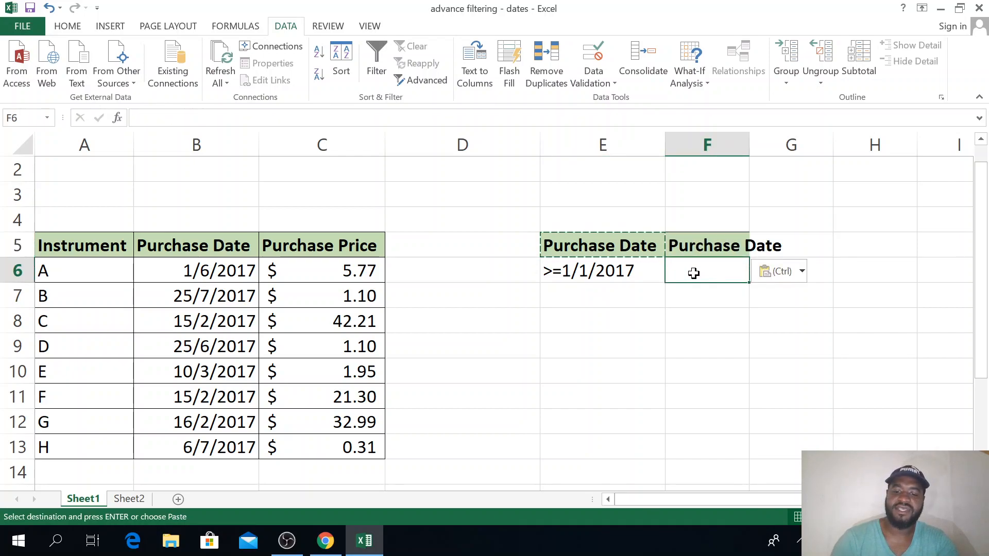
key(Escape)
text(<)
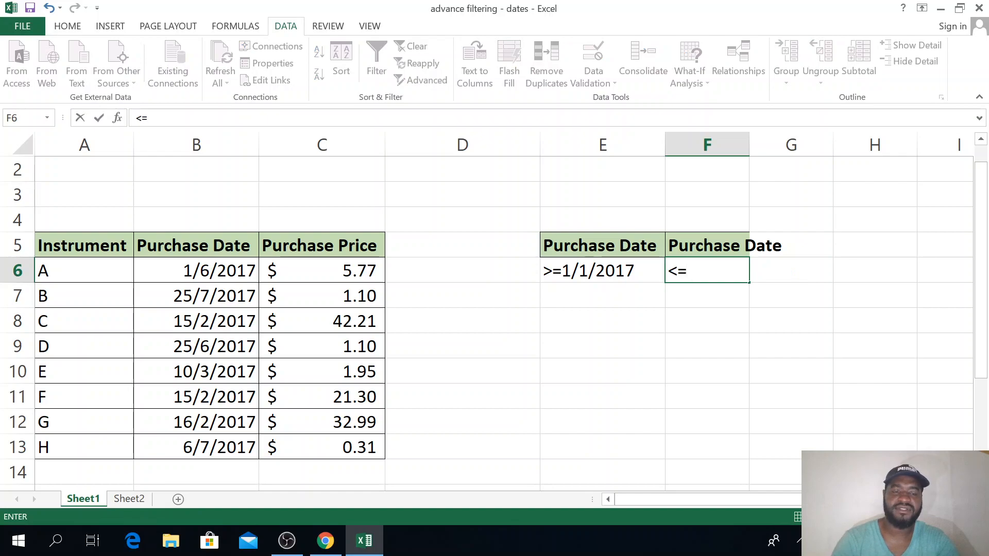
text(=31)
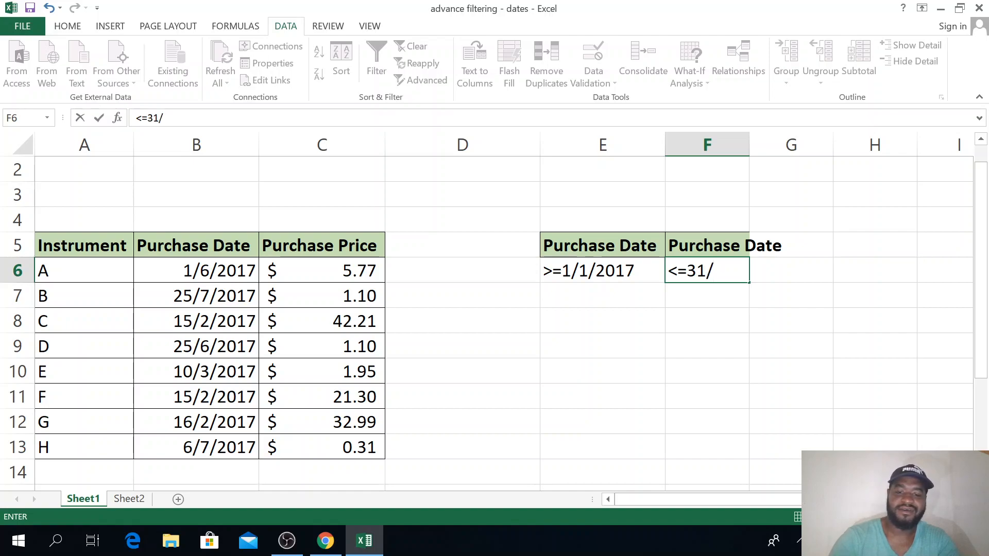
text(/3)
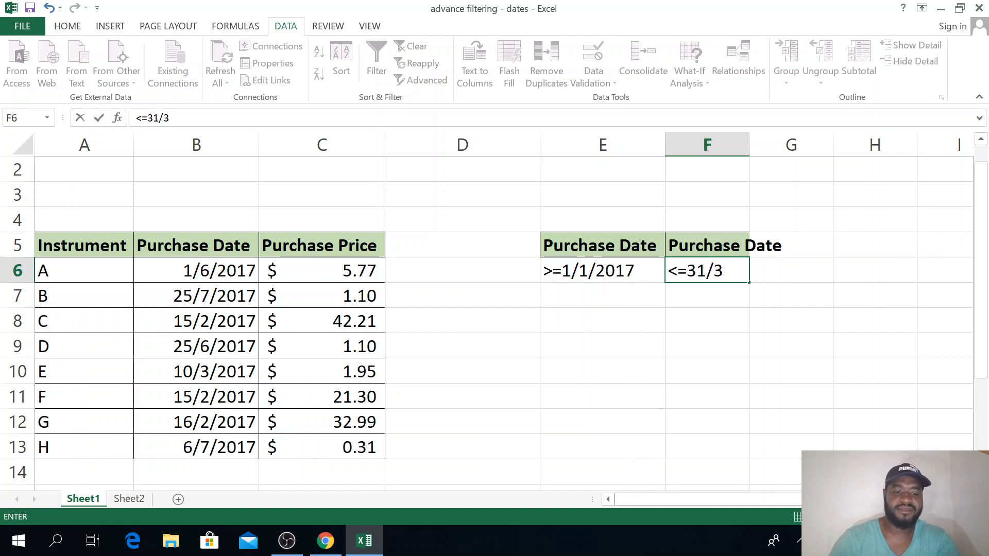
text(/2017)
key(Return)
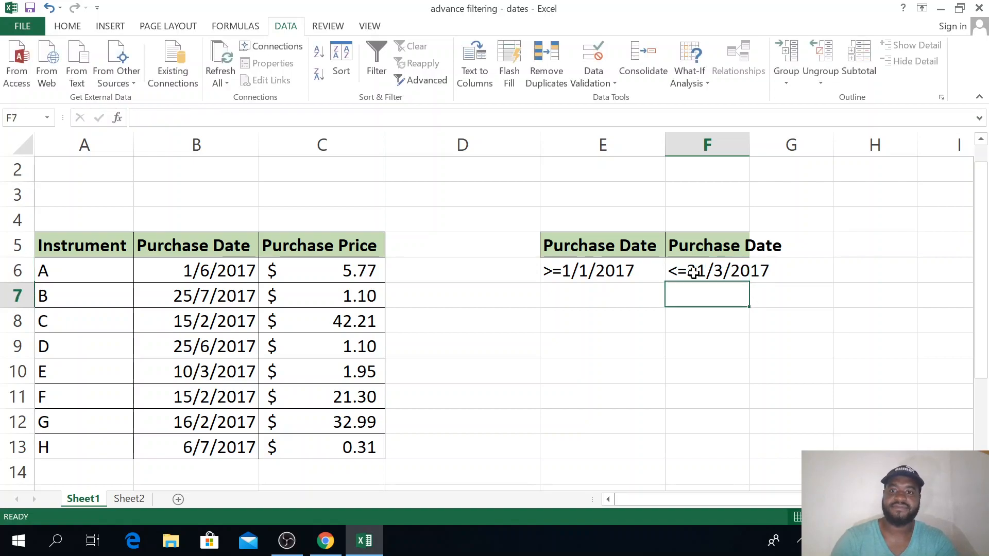
Copy the date formatting of cell B6 onto the criteria cells E6:F6 with Format Painter.
click(589, 299)
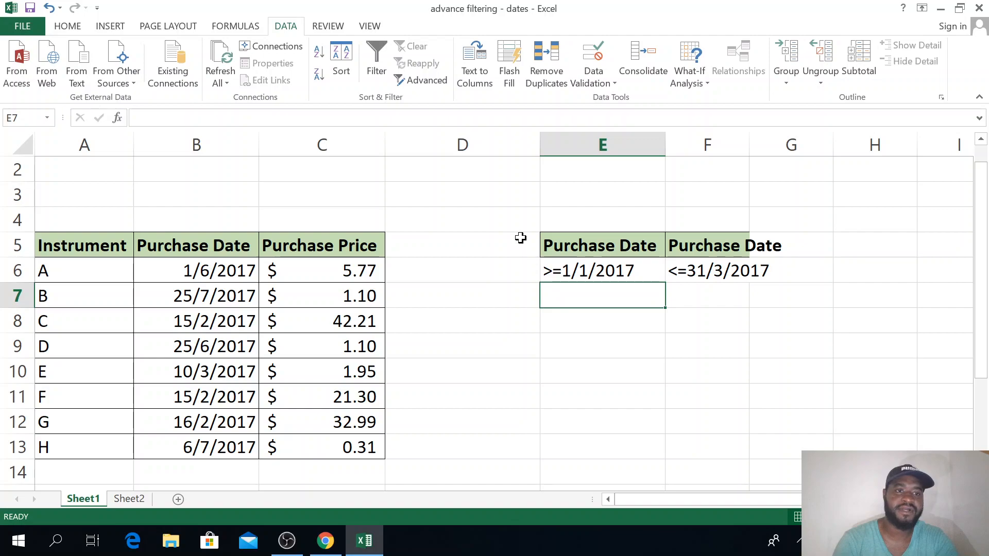
click(221, 272)
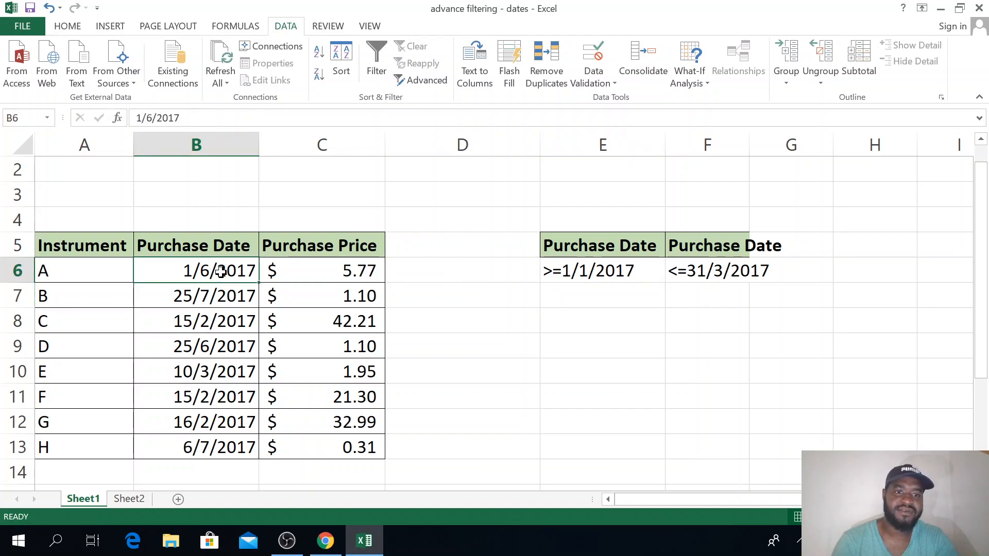
click(62, 26)
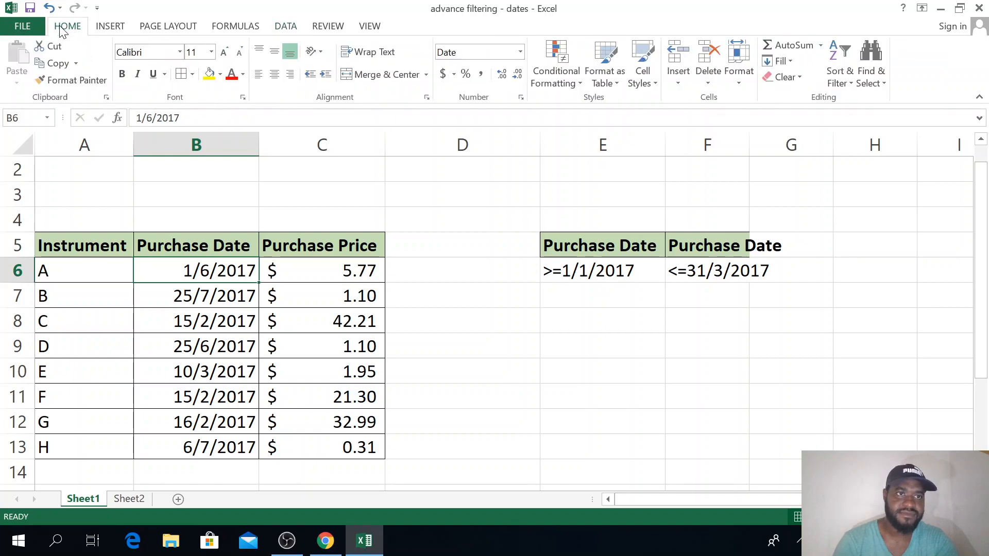
click(86, 81)
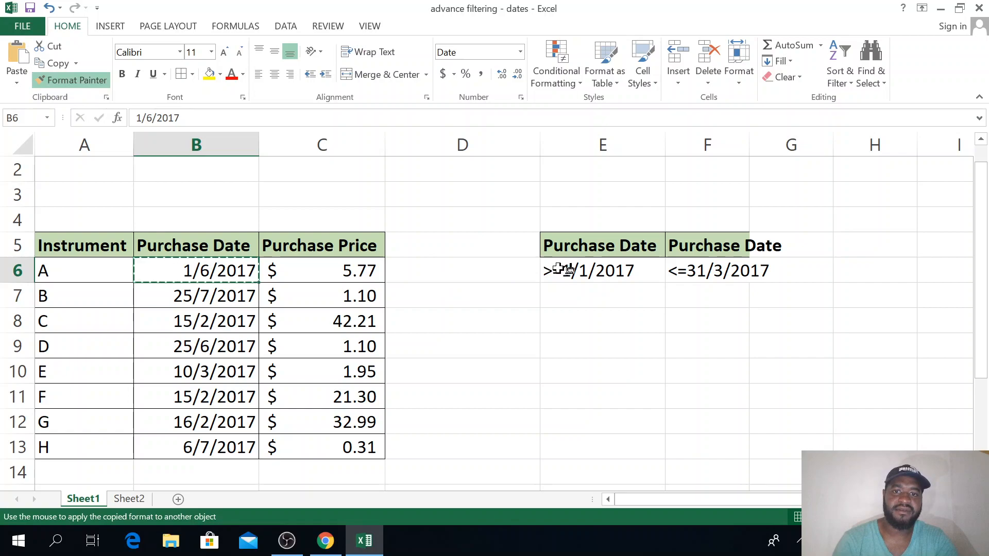
click(618, 276)
drag(618, 276, 691, 272)
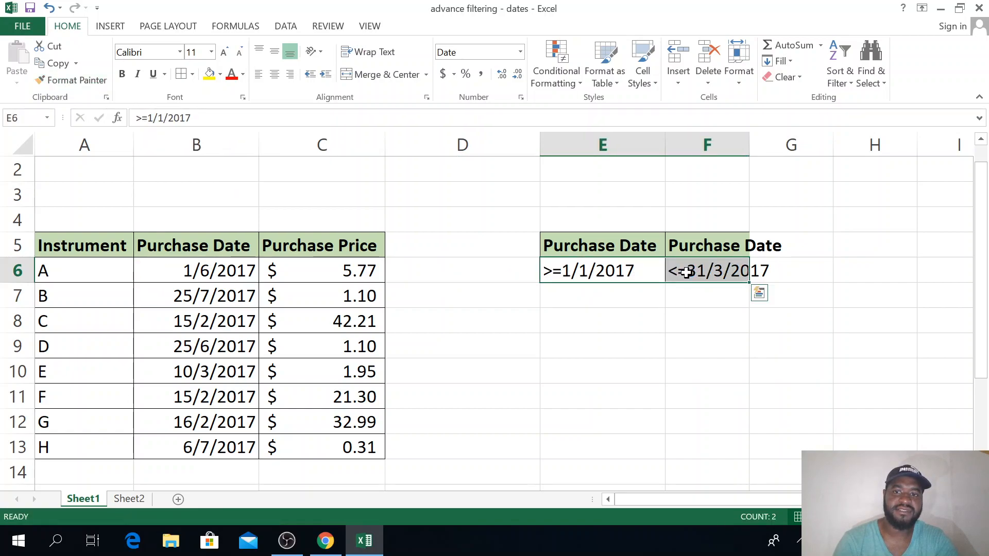
Compare the number format of criteria cells E6 and F6 with date cell B6, and review the criteria block E5:F6.
click(576, 321)
click(582, 268)
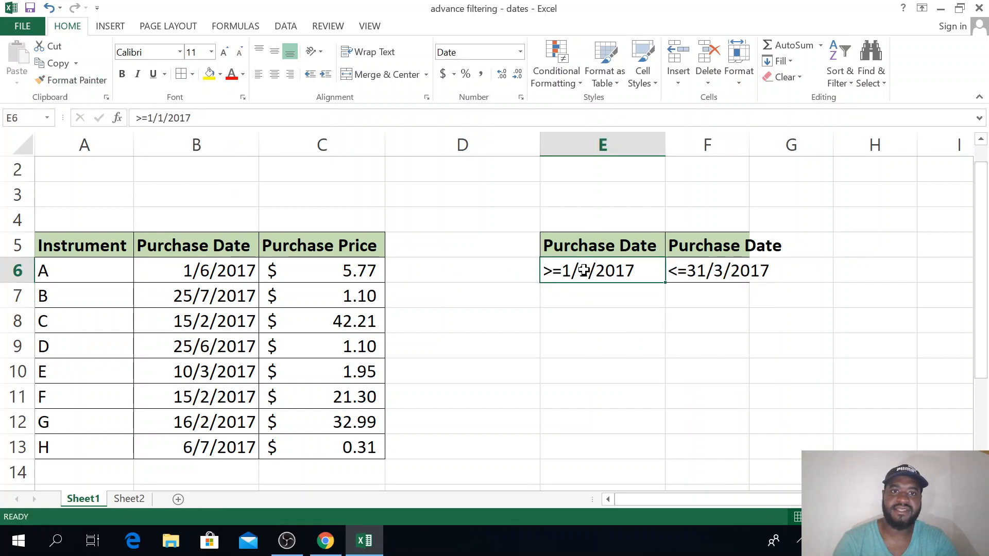
click(681, 265)
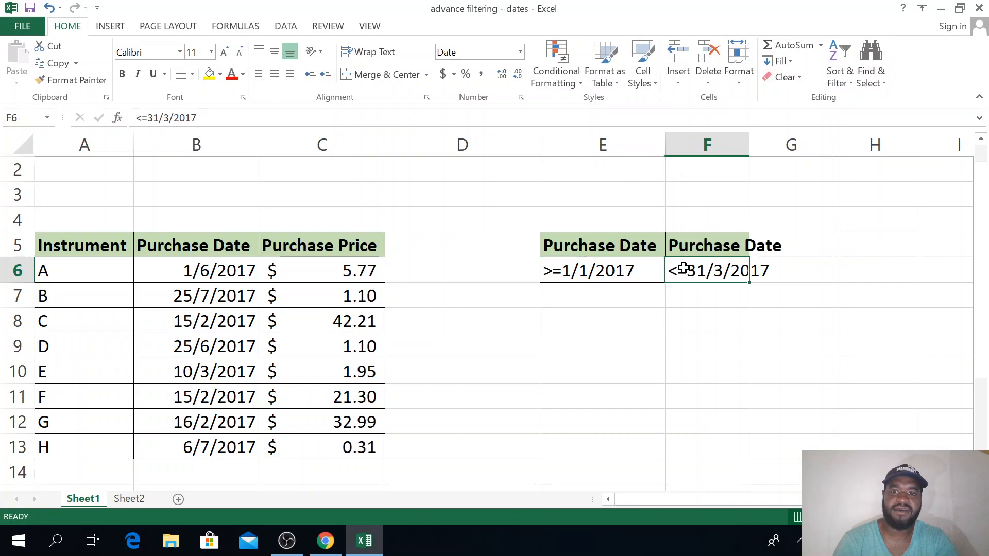
click(193, 274)
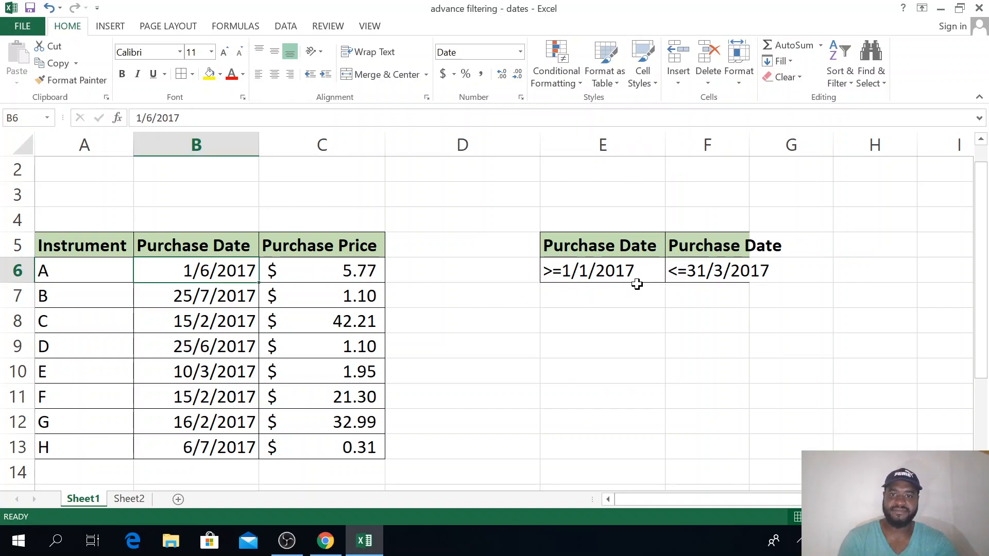
click(608, 289)
click(601, 266)
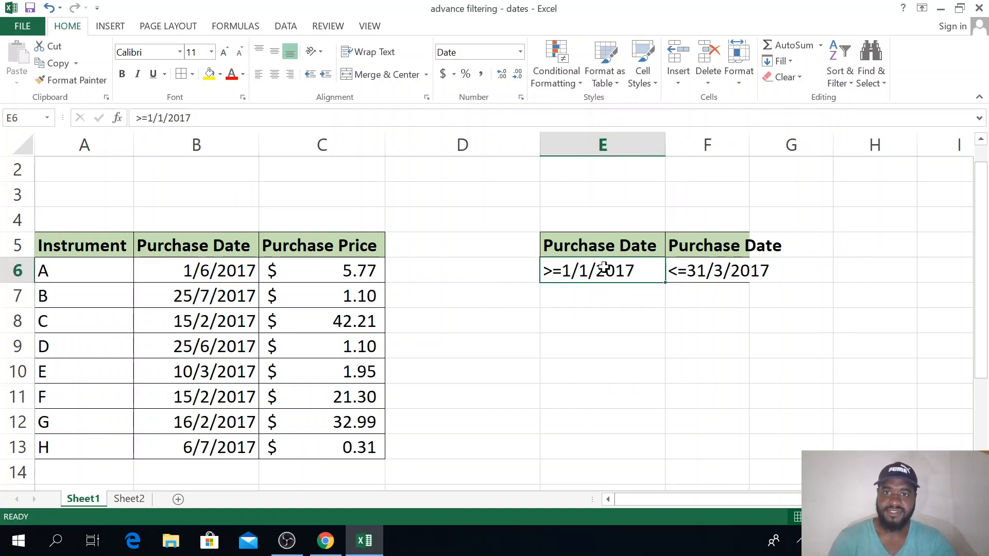
drag(587, 243, 688, 265)
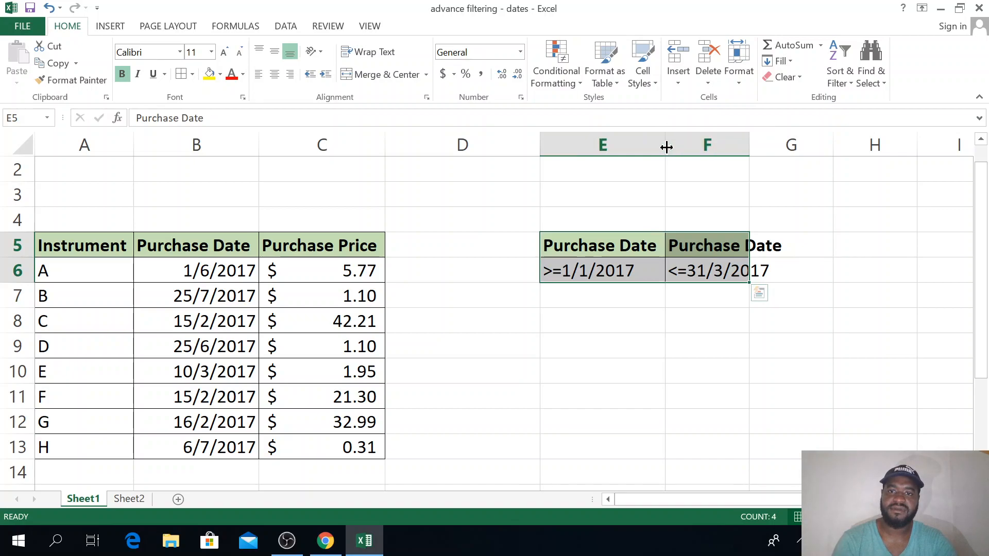
click(614, 300)
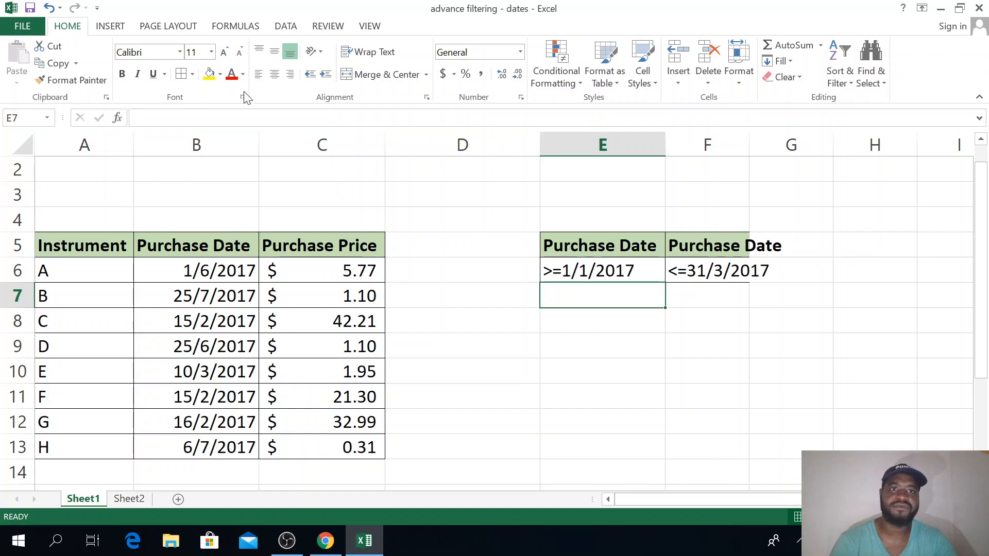
Start an Advanced Filter and set its list range to the instrument table, Sheet1!$A$5:$C$13.
click(287, 26)
click(426, 80)
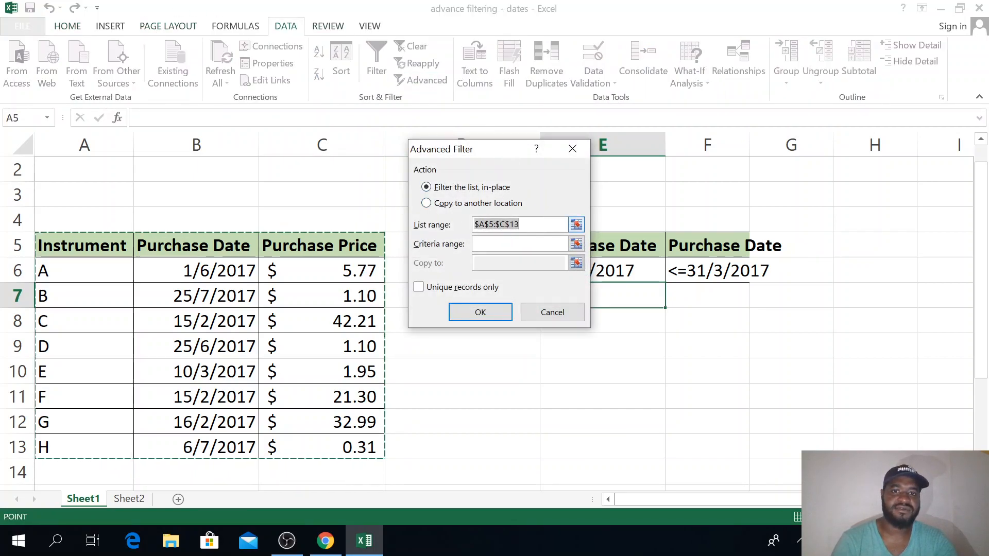
click(525, 225)
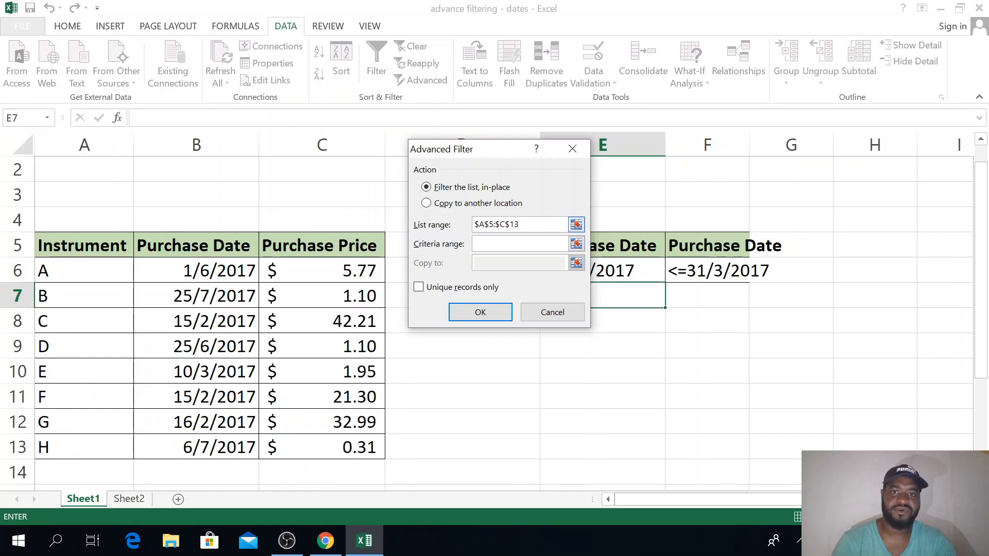
double_click(505, 225)
click(577, 226)
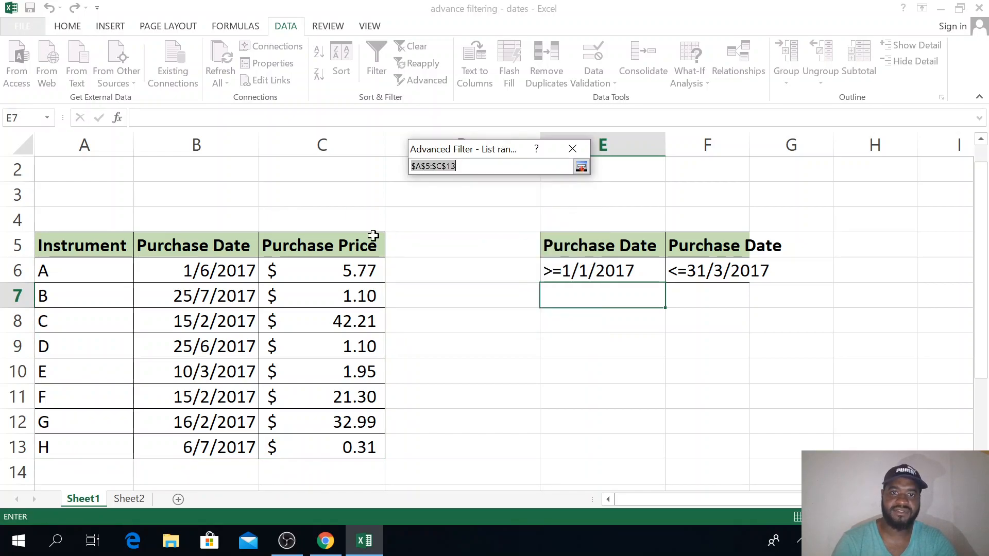
drag(47, 246, 280, 443)
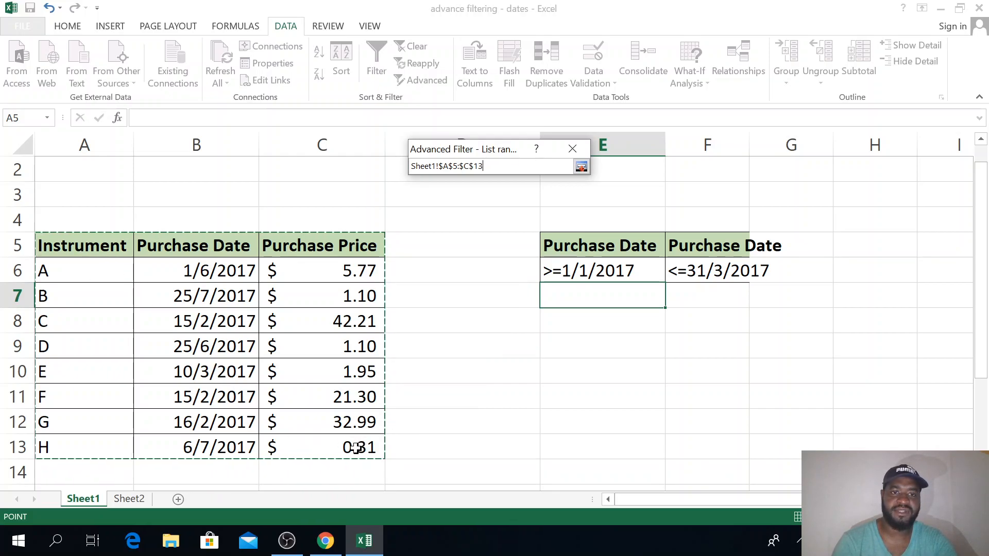
click(581, 165)
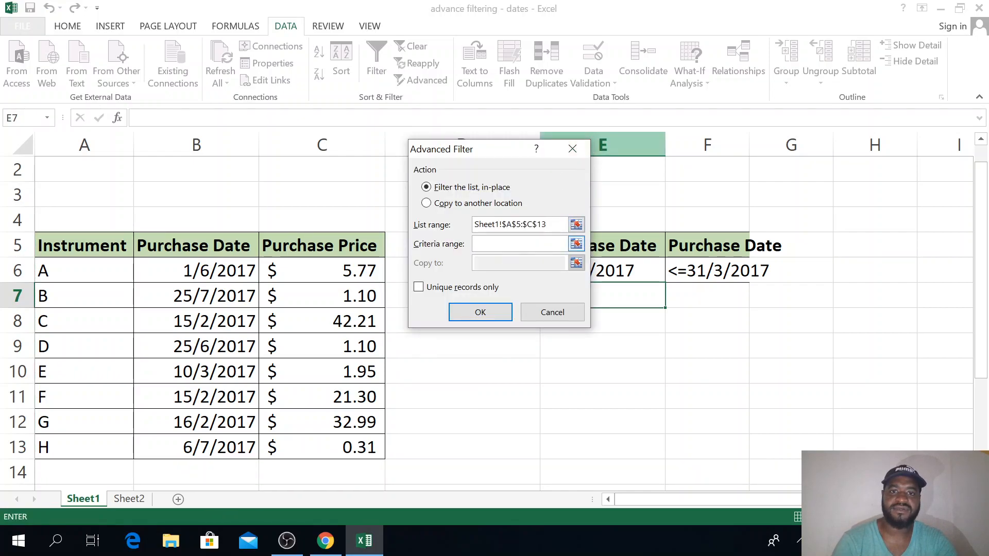
Set the Advanced Filter criteria range to the two date criteria with their headers, Sheet1!$E$5:$F$6.
click(576, 243)
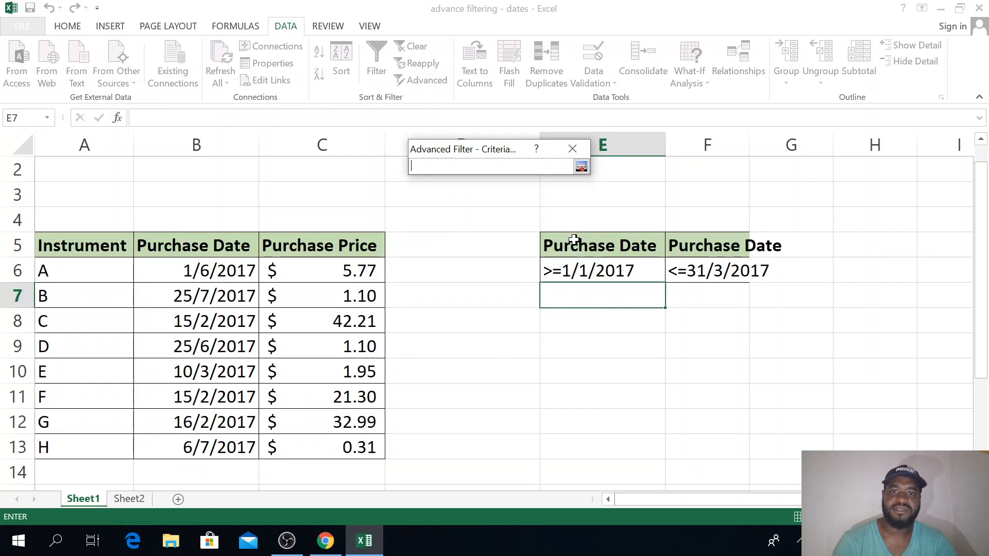
drag(558, 240, 670, 271)
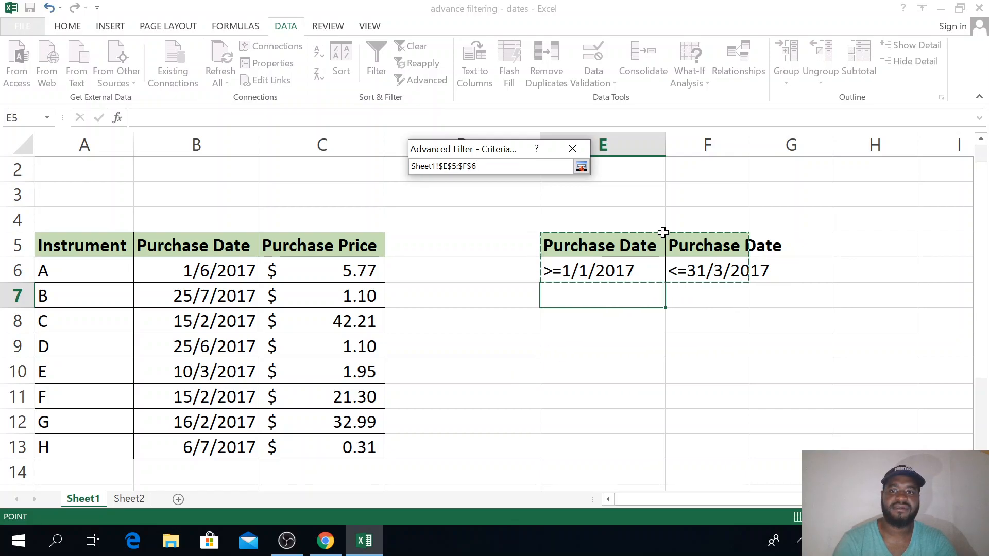
click(581, 166)
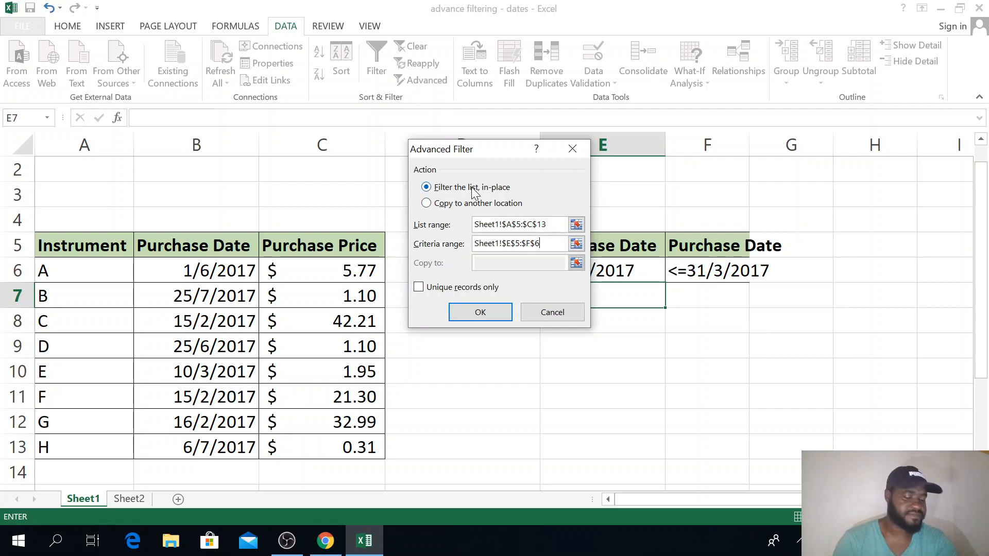
Have the Advanced Filter copy its results to another location starting at Sheet1!$E$10, and run it.
click(427, 204)
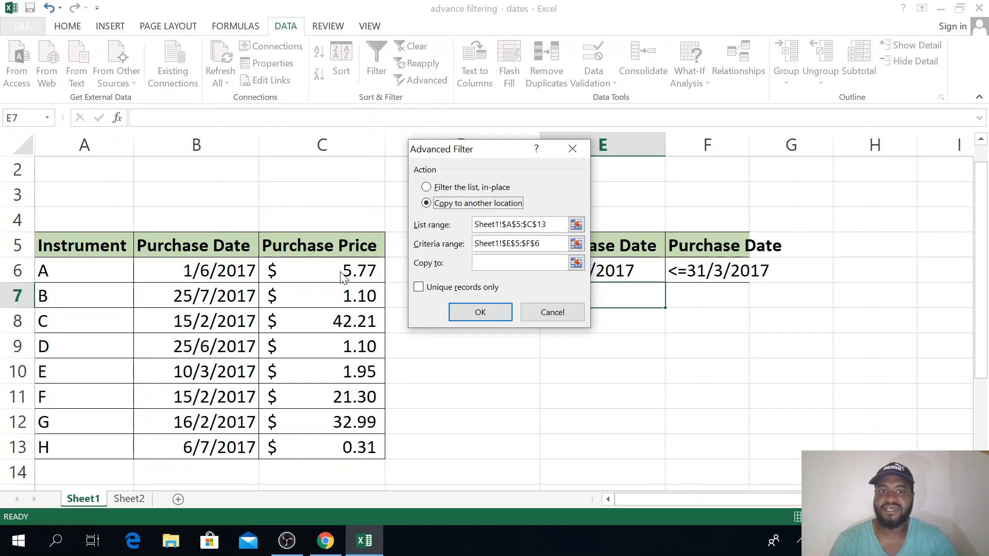
click(576, 263)
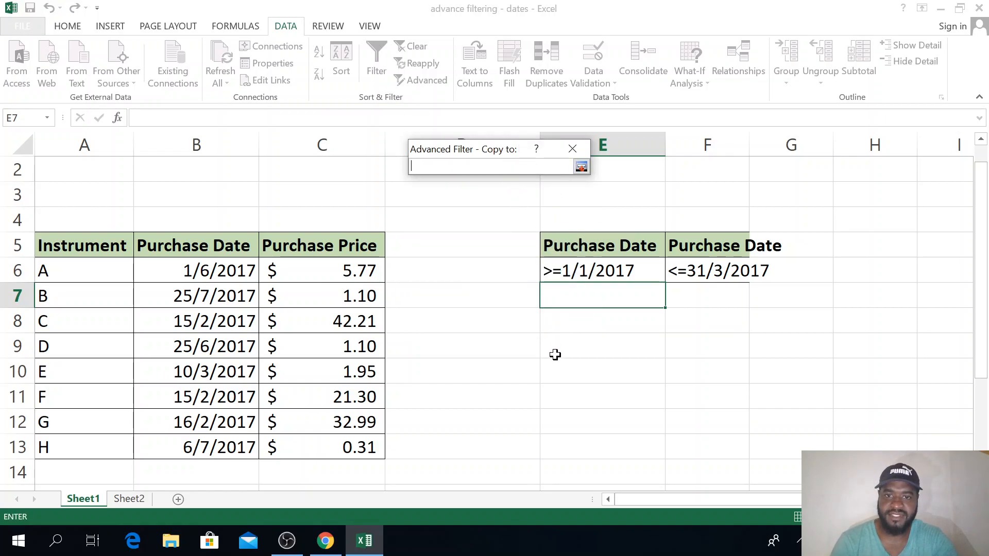
click(551, 372)
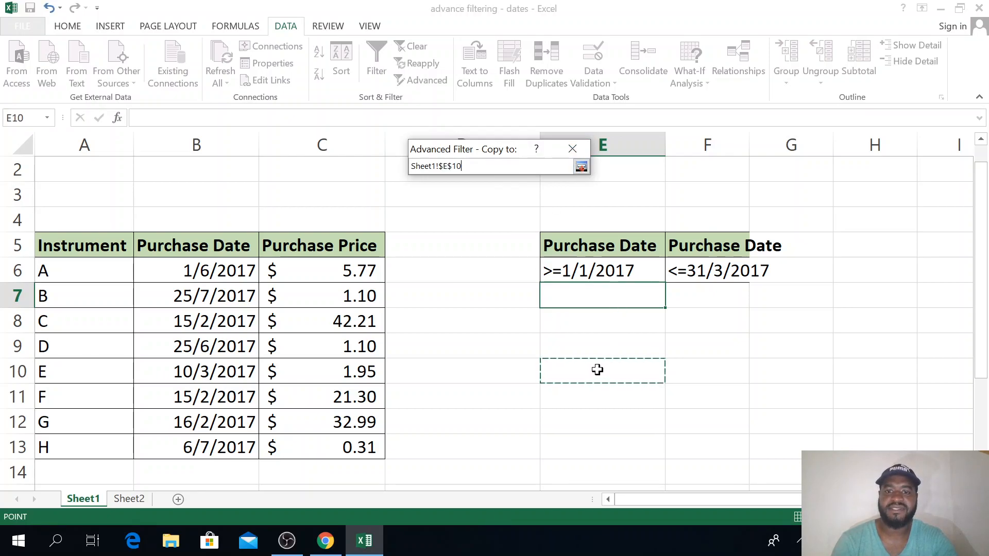
click(582, 165)
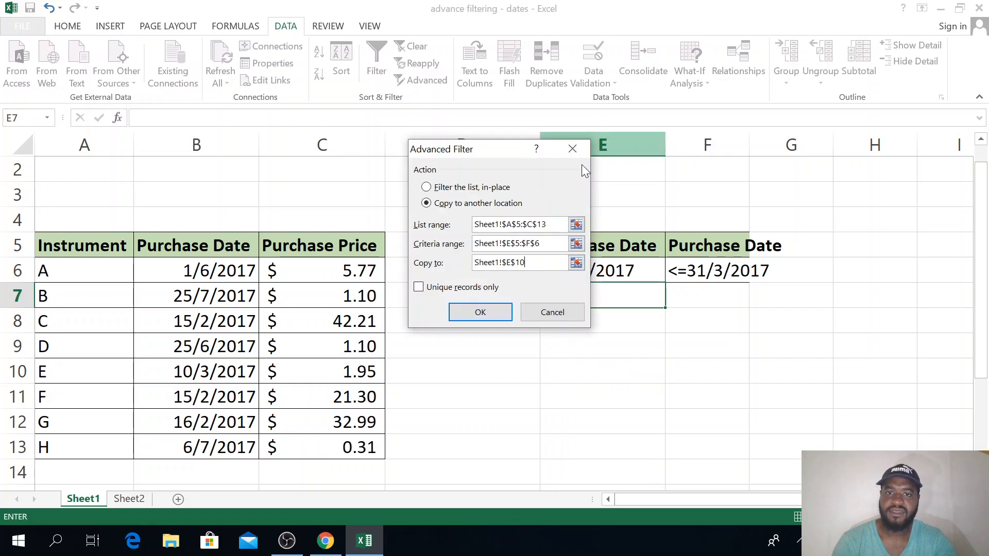
click(481, 311)
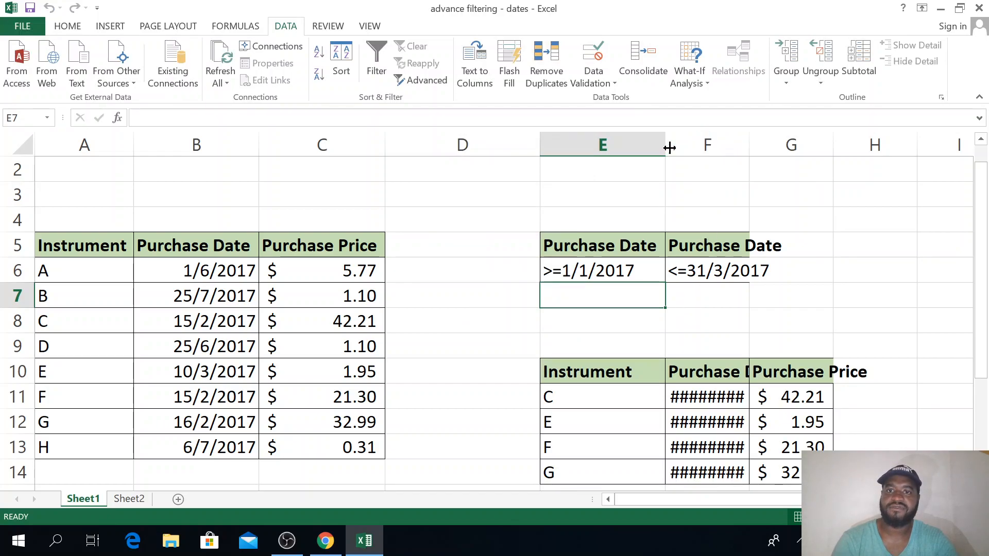
Autofit column F so the extracted purchase dates fit the column width.
click(762, 140)
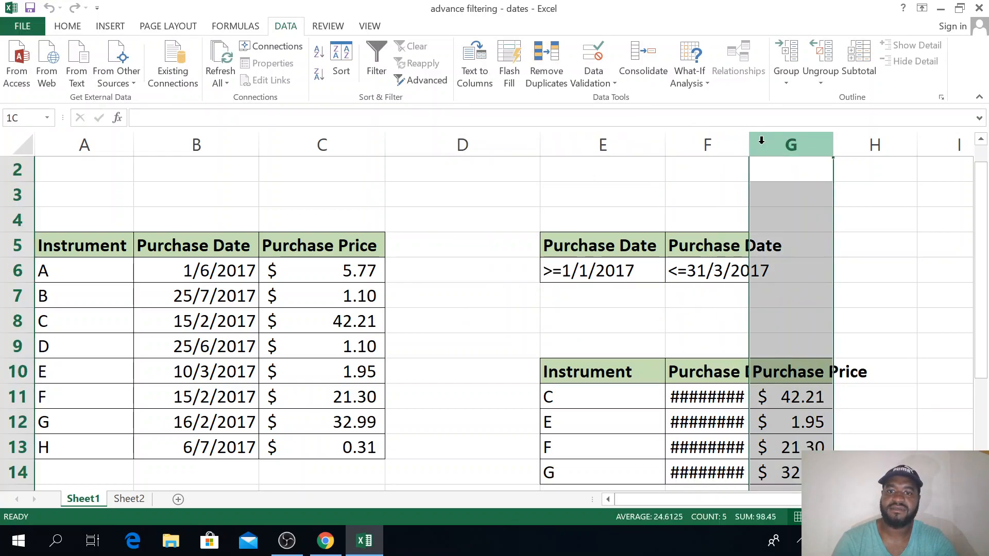
drag(750, 145, 755, 145)
double_click(755, 144)
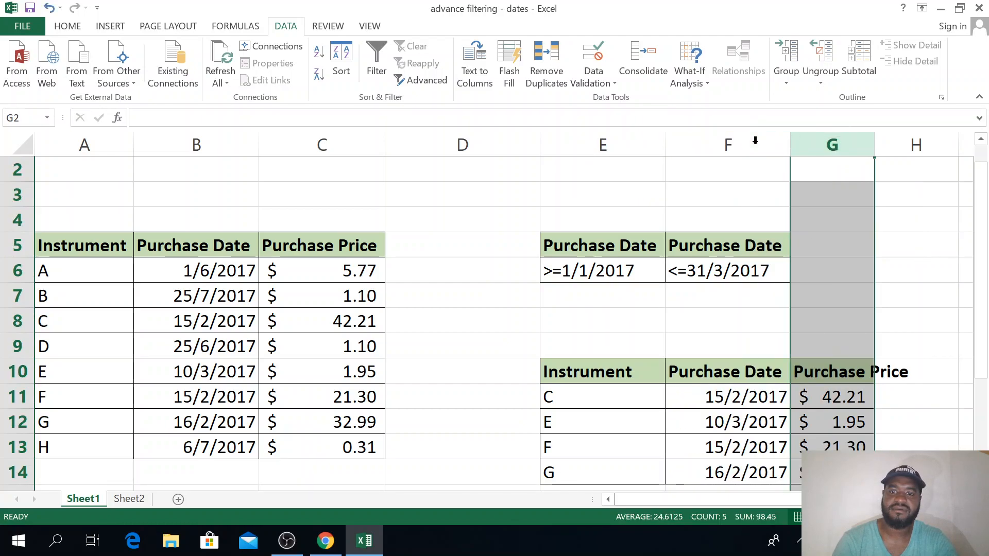
Examine the purchase dates of the extracted records in F11:F14 against the date criteria.
click(595, 392)
drag(635, 499, 708, 504)
click(650, 397)
drag(650, 397, 640, 465)
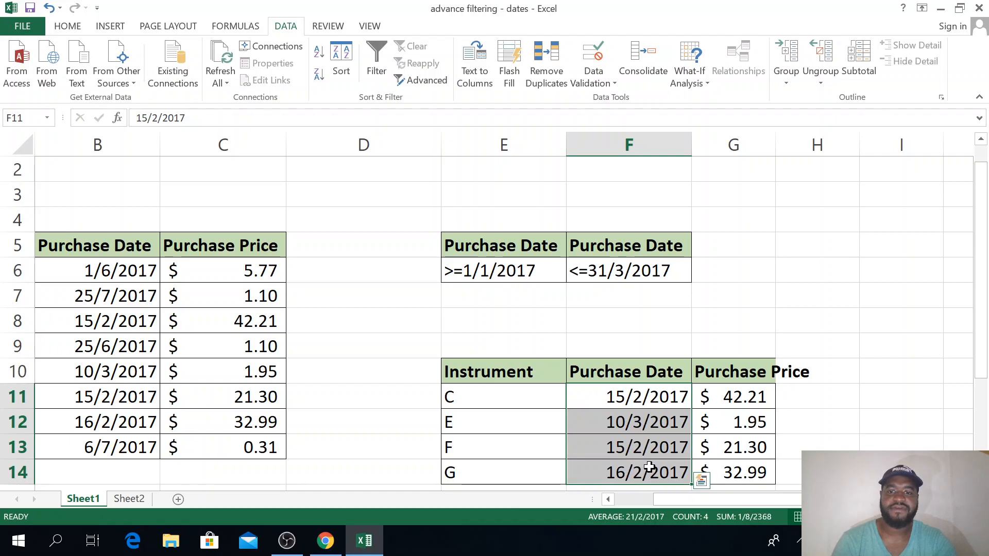
click(650, 397)
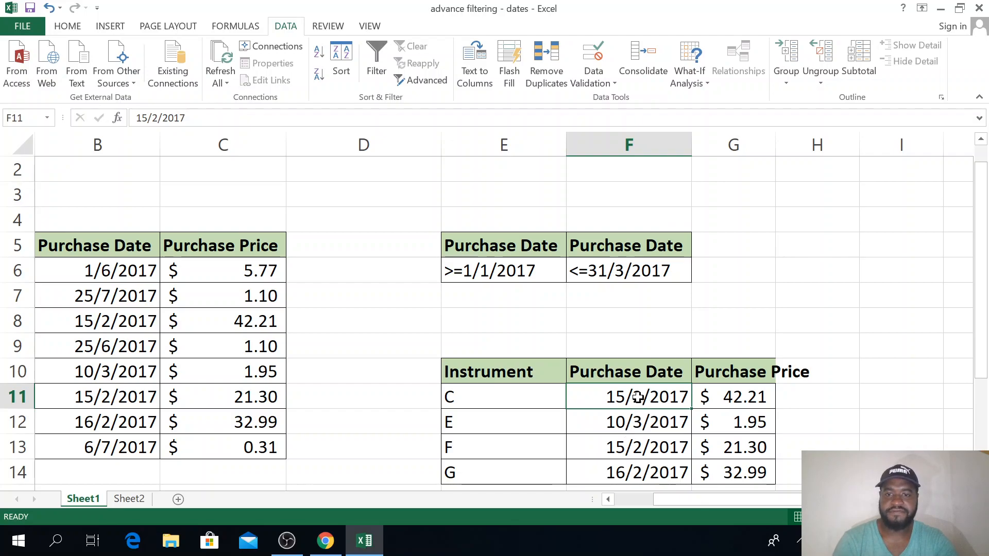
click(637, 419)
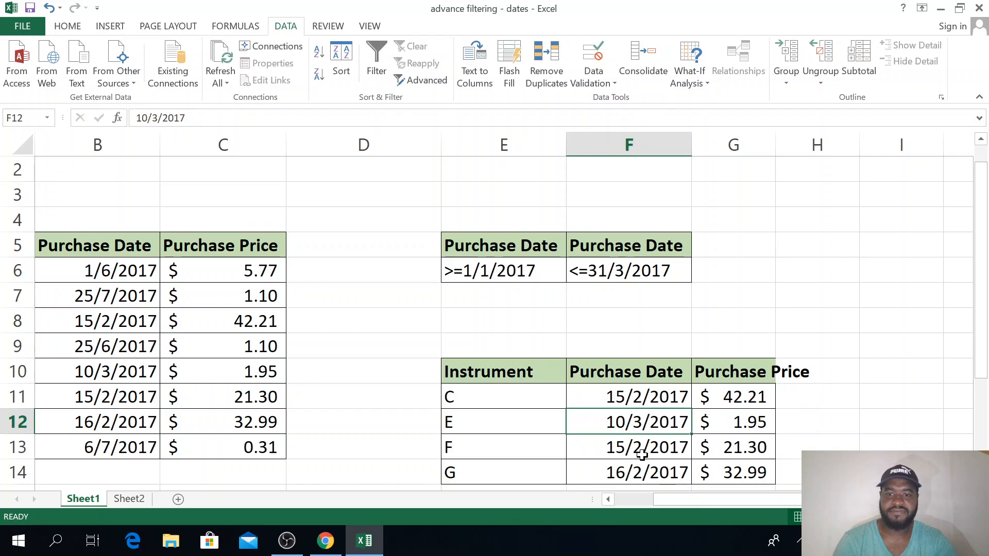
click(637, 471)
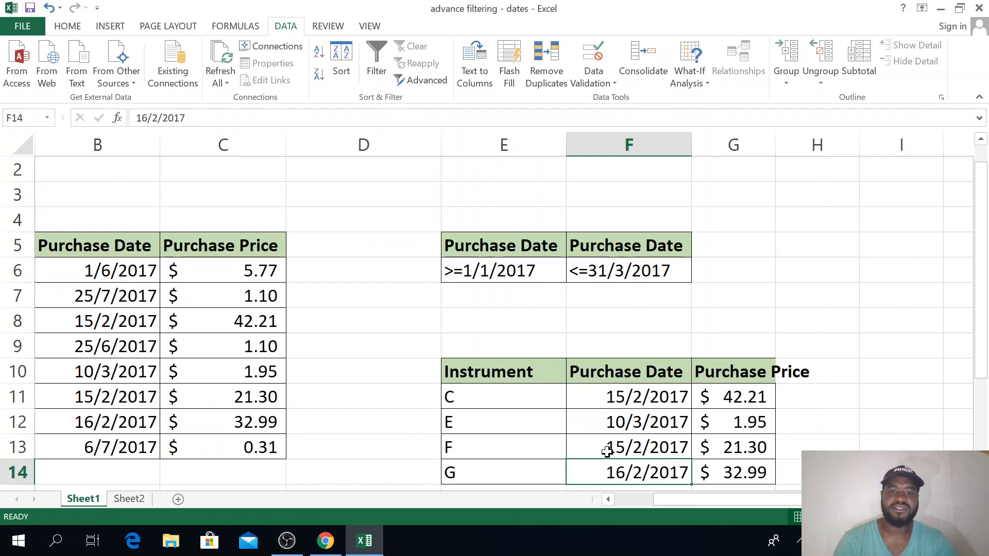
drag(669, 495, 622, 492)
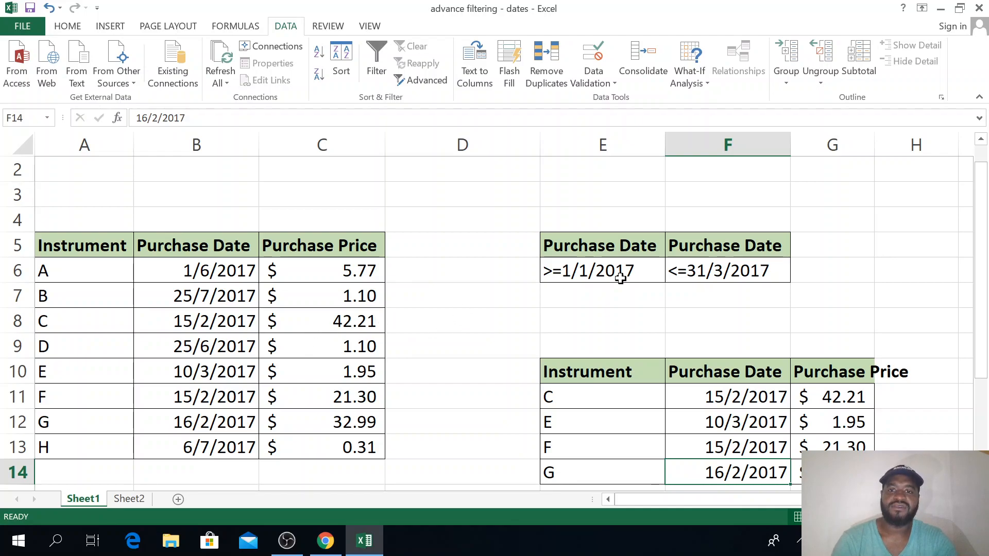
Review the criteria header in E5 and compare the criterion in E6 with the source date cell B6.
click(568, 245)
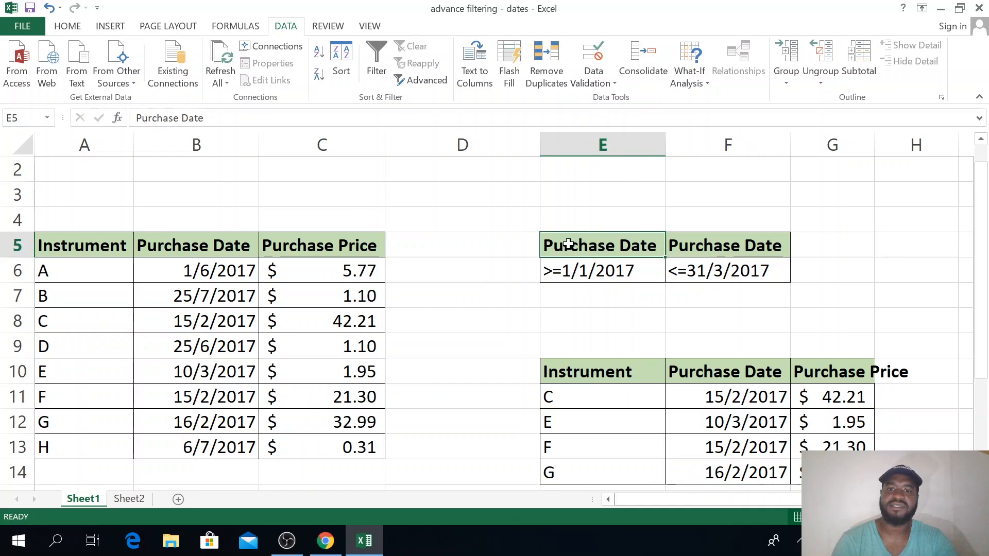
click(576, 273)
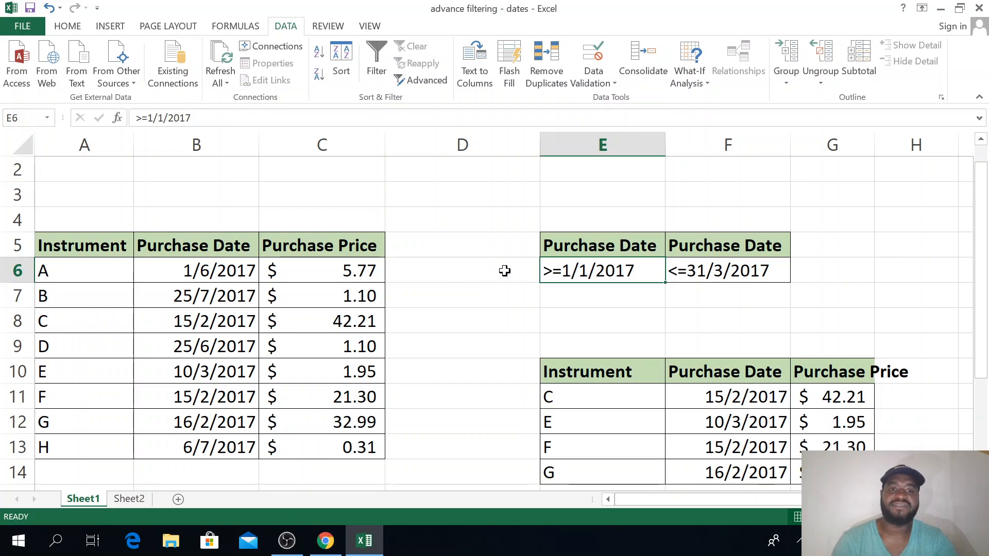
click(219, 271)
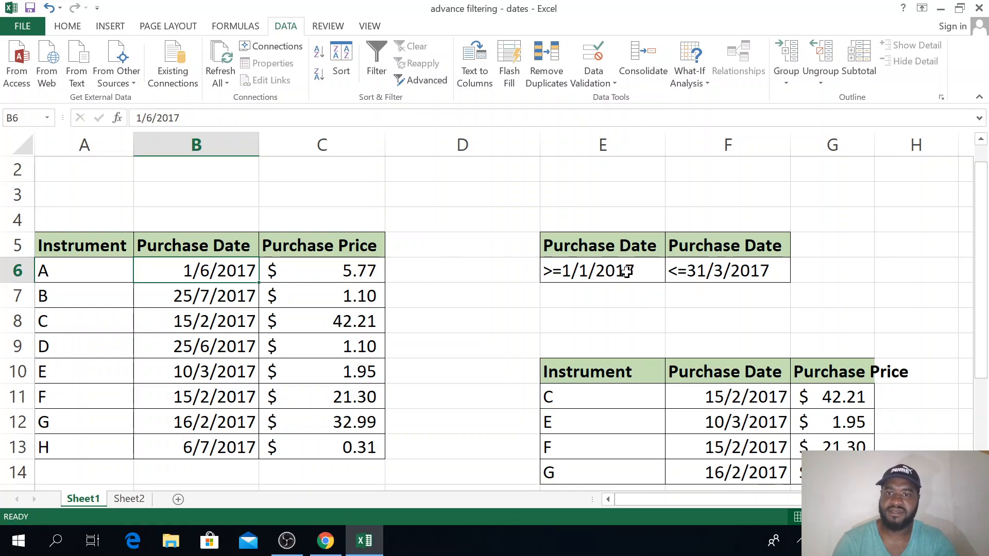
click(580, 278)
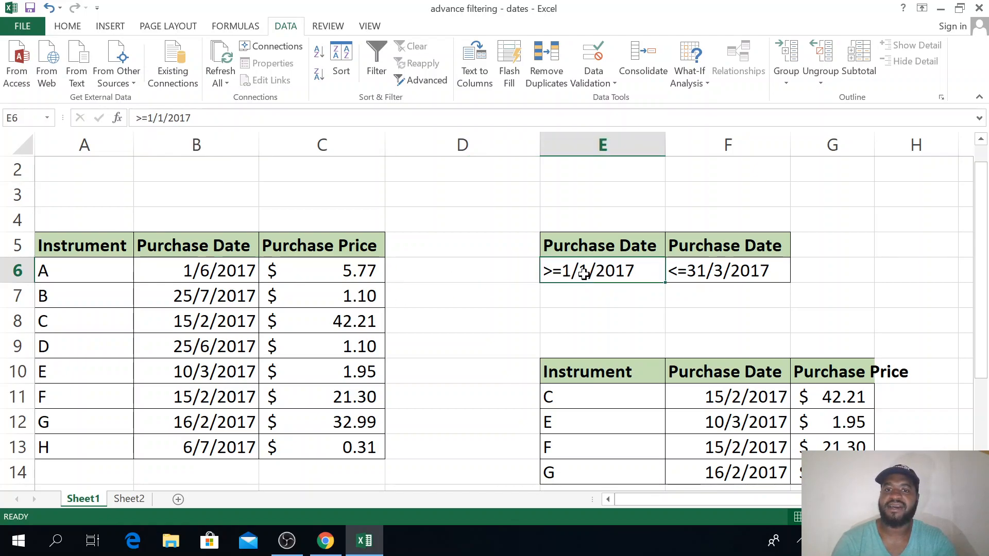